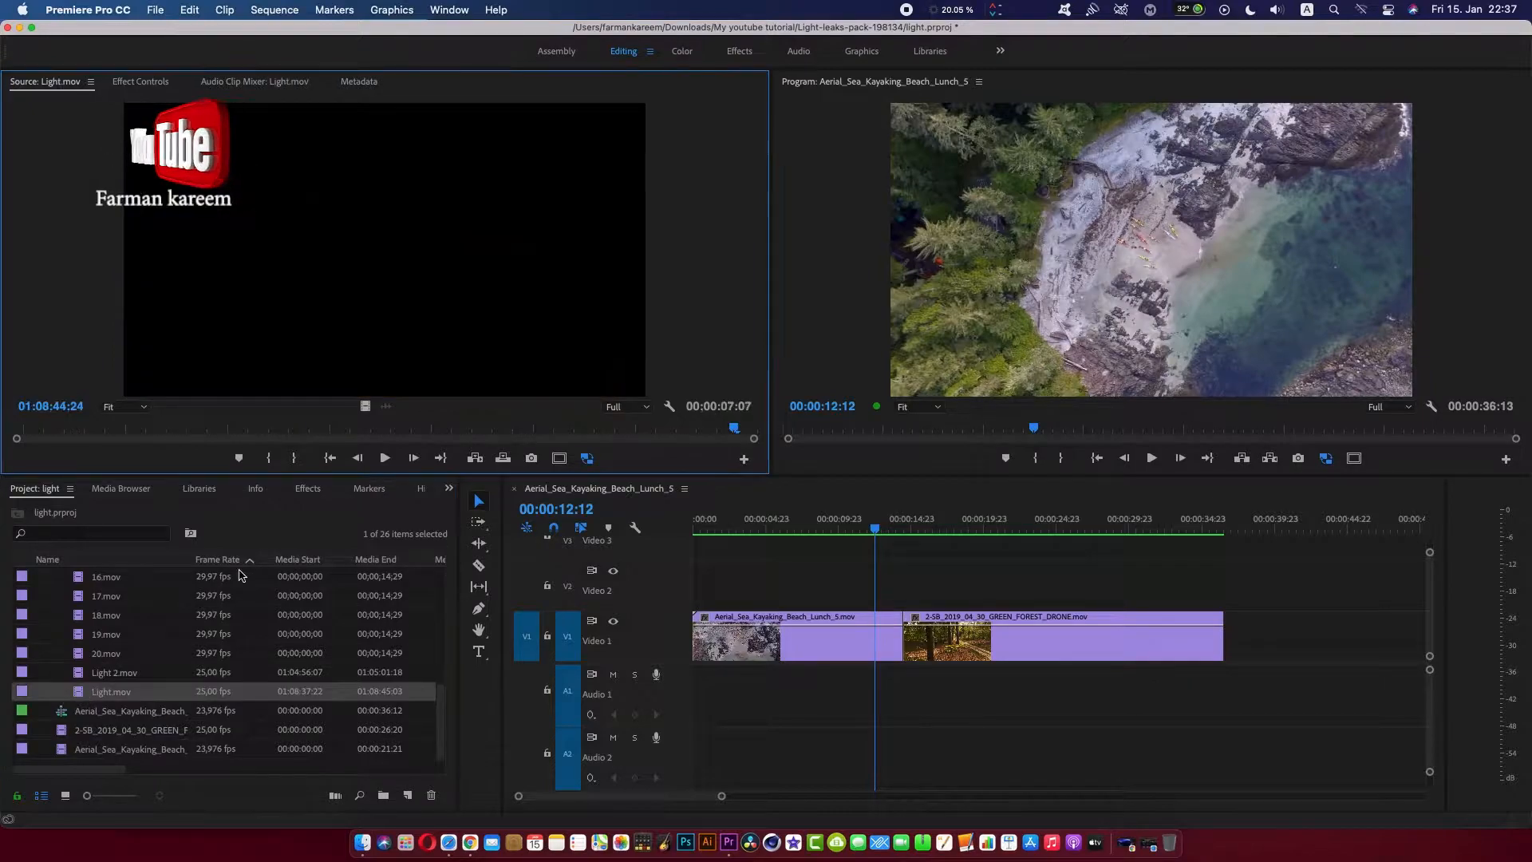
Mark an in point at 01:04:57:06 and an out point in Light 2.mov, placing that section on Video 2 over the cut
left_click_drag(108, 433, 590, 443)
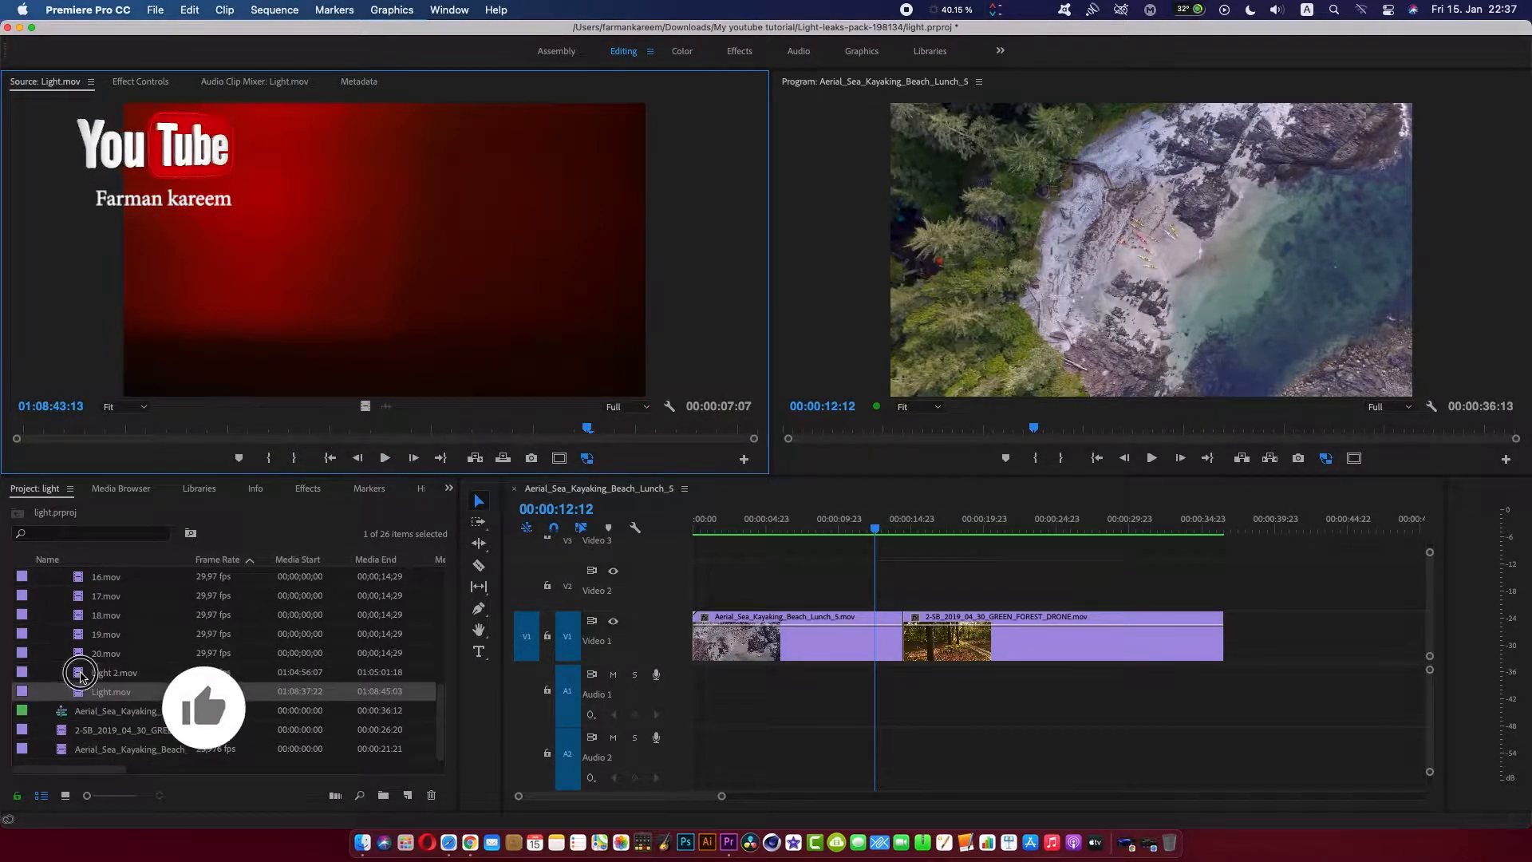
double_click(120, 674)
left_click(131, 429)
mouse_move(132, 428)
left_mouse_down()
mouse_move(335, 428)
mouse_move(89, 434)
mouse_move(215, 433)
mouse_move(146, 433)
left_mouse_up()
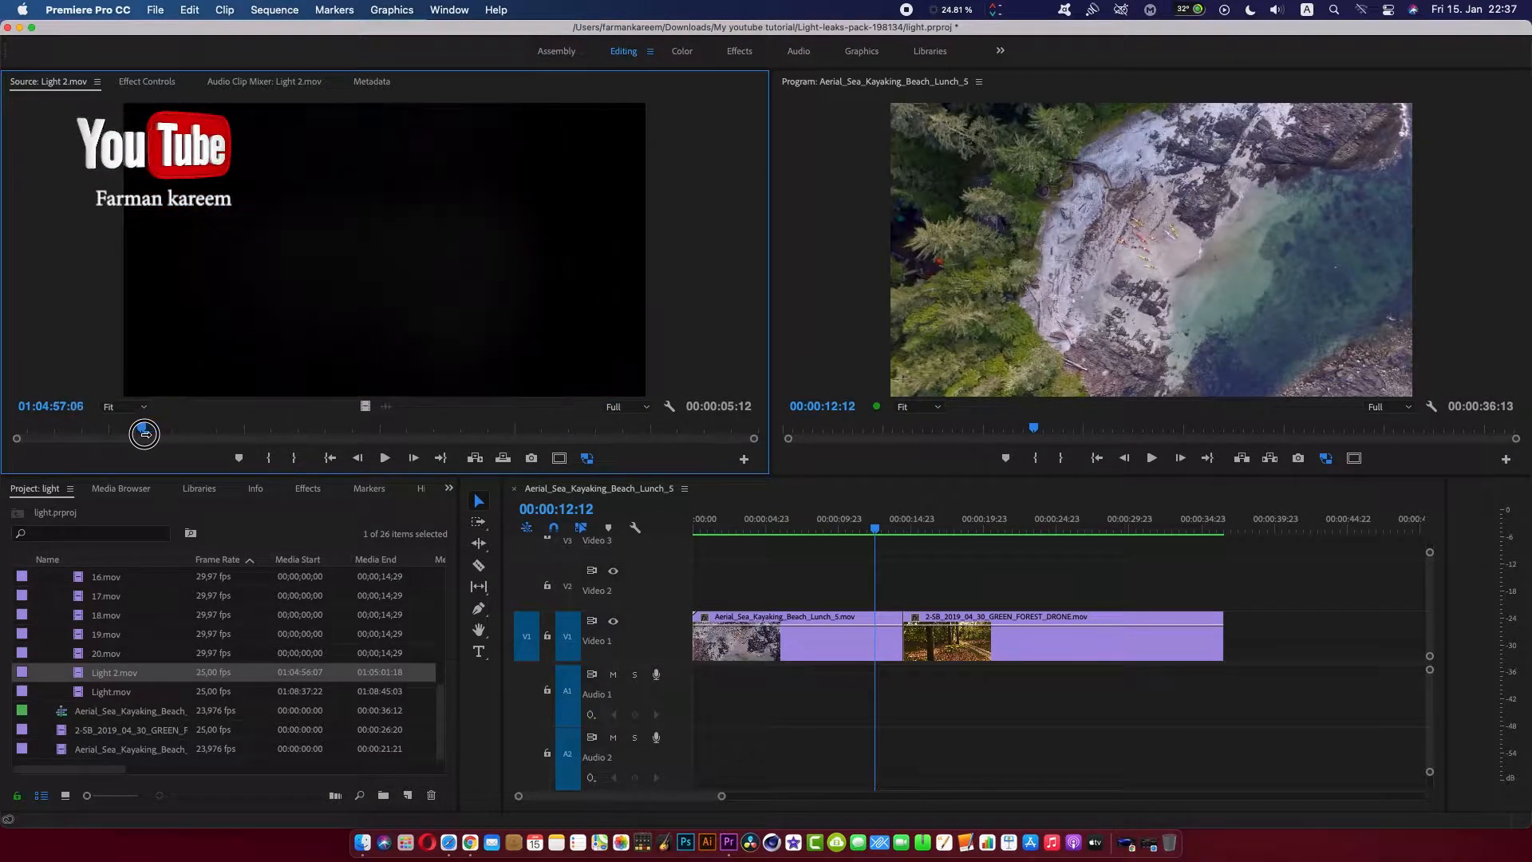
key("i")
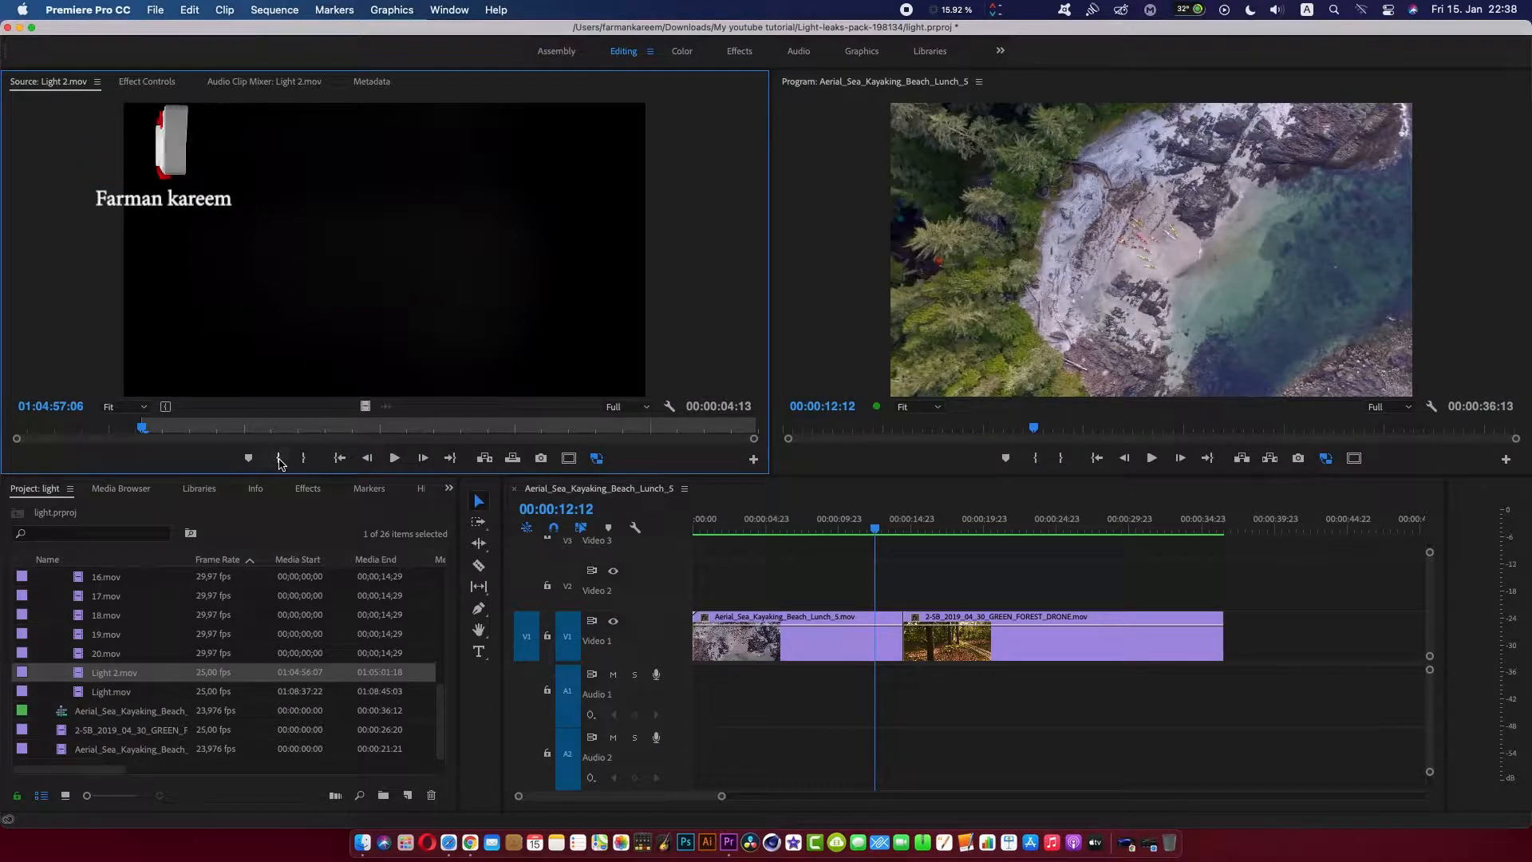
left_click_drag(150, 439, 891, 527)
key("o")
Scale the Light 2.mov clip on Video 2 to 200 so it fills the frame
left_click(905, 589)
left_click(350, 82)
left_click(23, 179)
left_click_drag(294, 205, 575, 224)
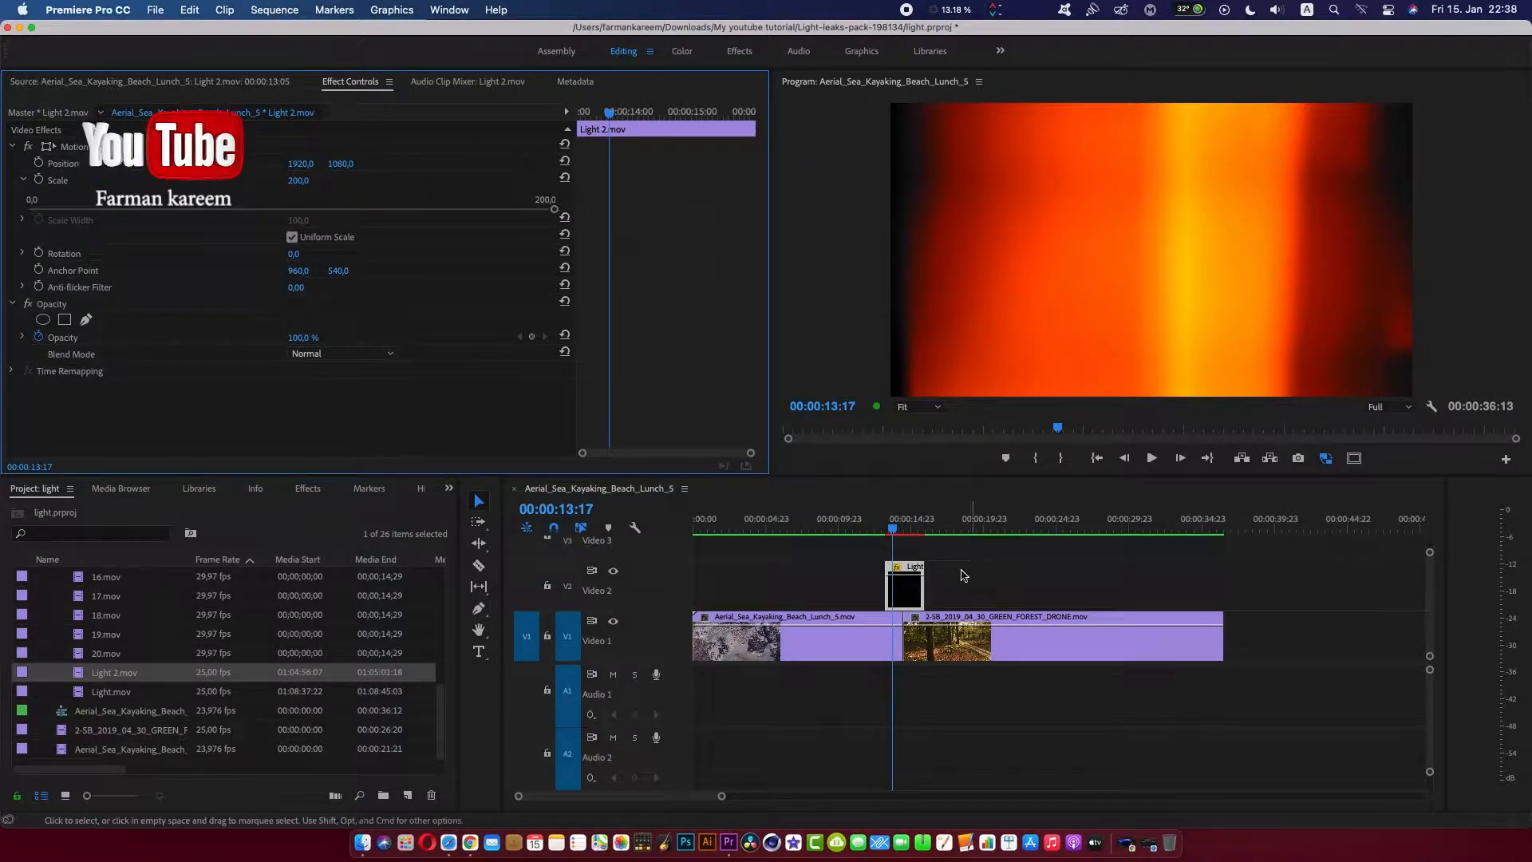
Extend the start of the Light 2.mov clip back to 00:00:12:20 and apply the default transition to that edge
left_click(898, 527)
left_click_drag(899, 528, 894, 523)
left_click_drag(886, 590, 882, 596)
left_click_drag(884, 526, 882, 526)
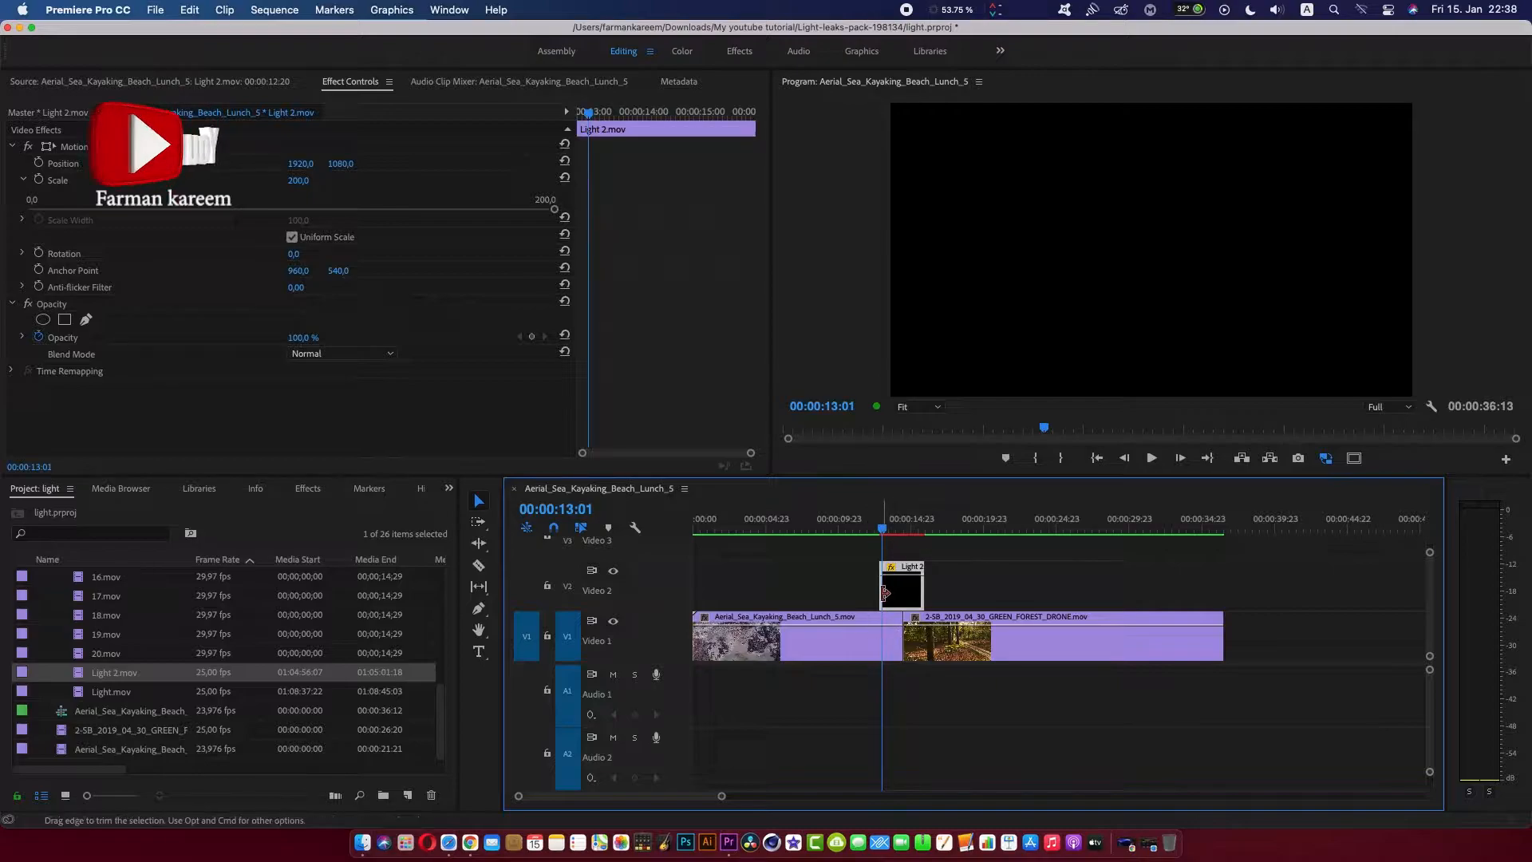
right_click(882, 594)
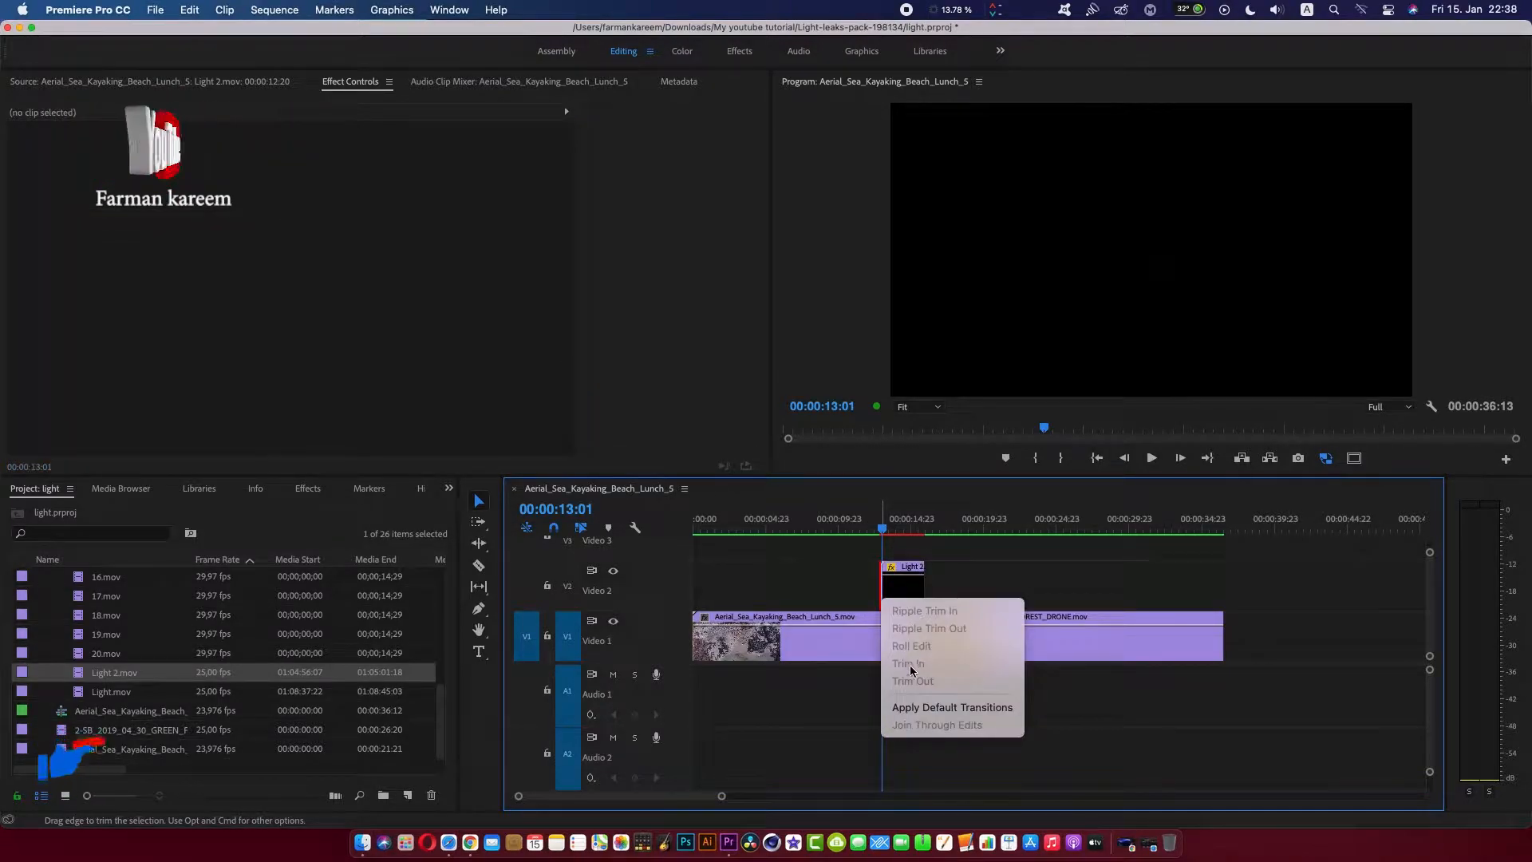
left_click(925, 708)
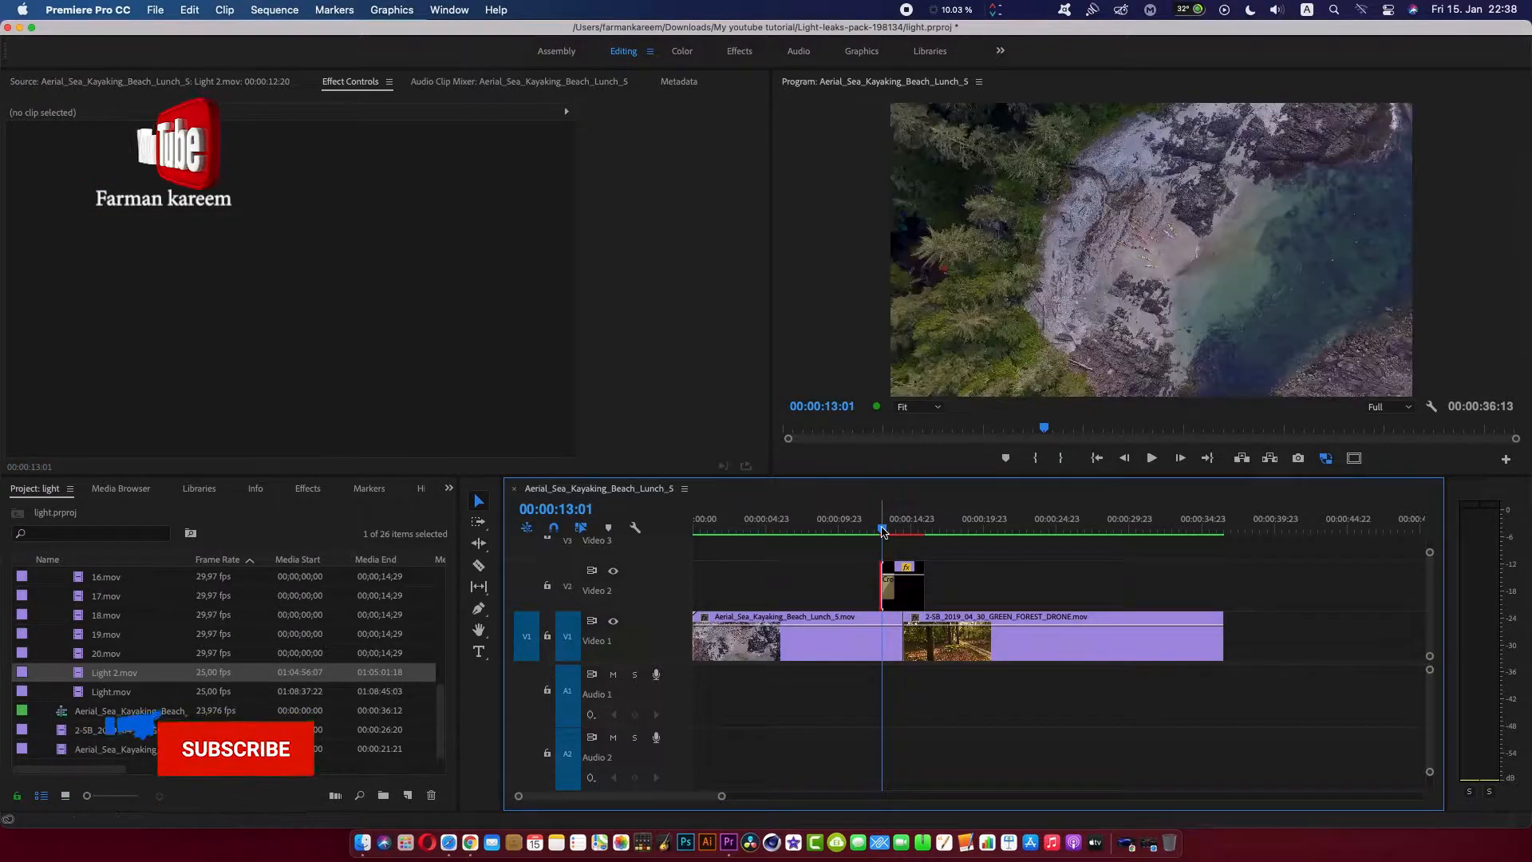
Set the blend mode of the Light 2.mov clip on Video 2 to Lighten
left_click_drag(721, 796, 679, 795)
left_click_drag(974, 529, 1005, 528)
right_click(1033, 582)
left_click(1033, 567)
left_click(1013, 587)
left_click(327, 354)
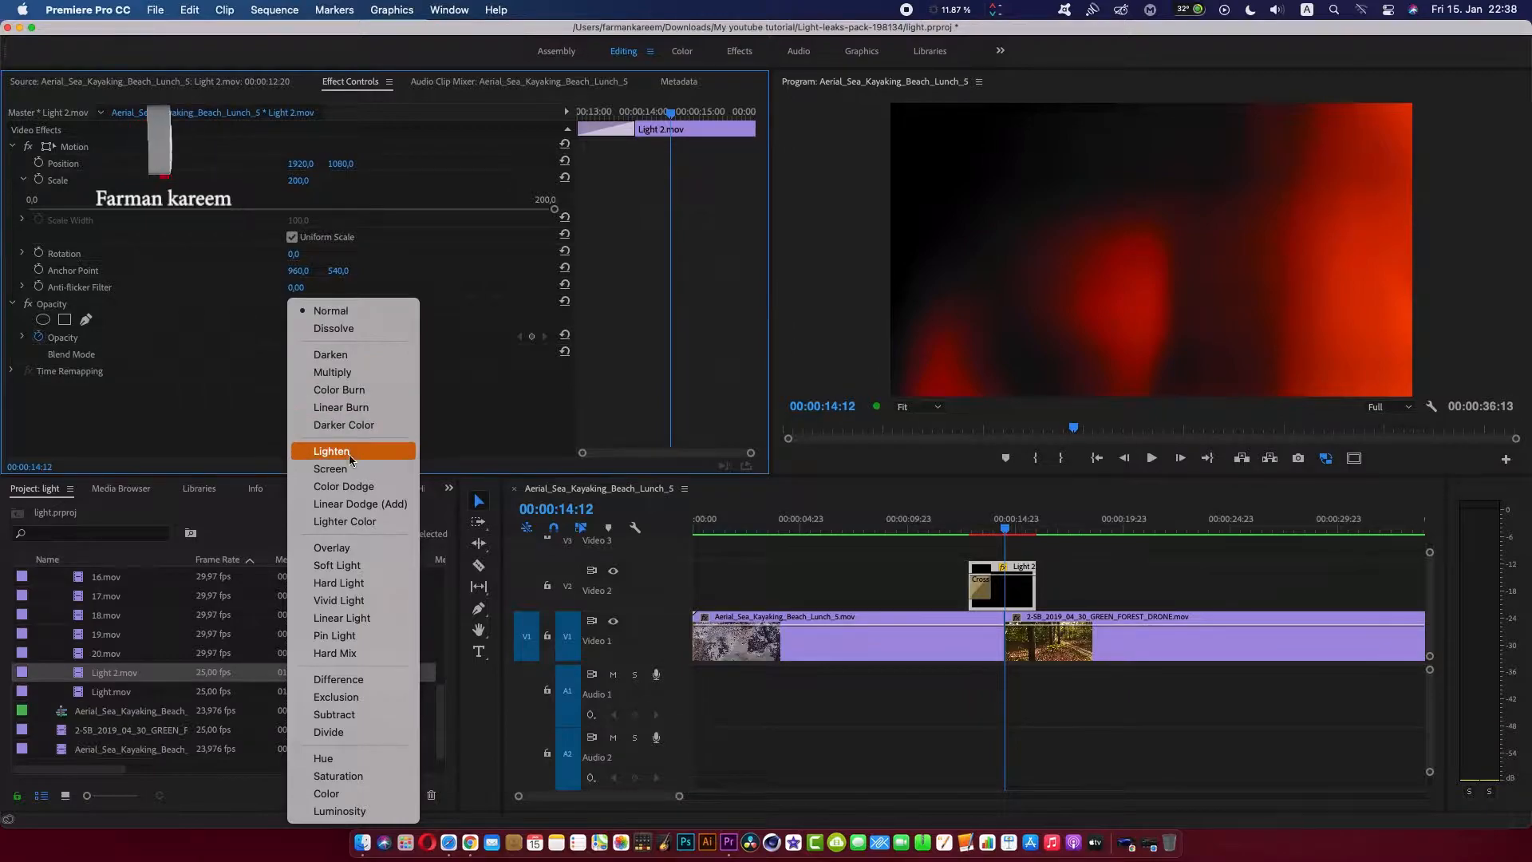
left_click(346, 457)
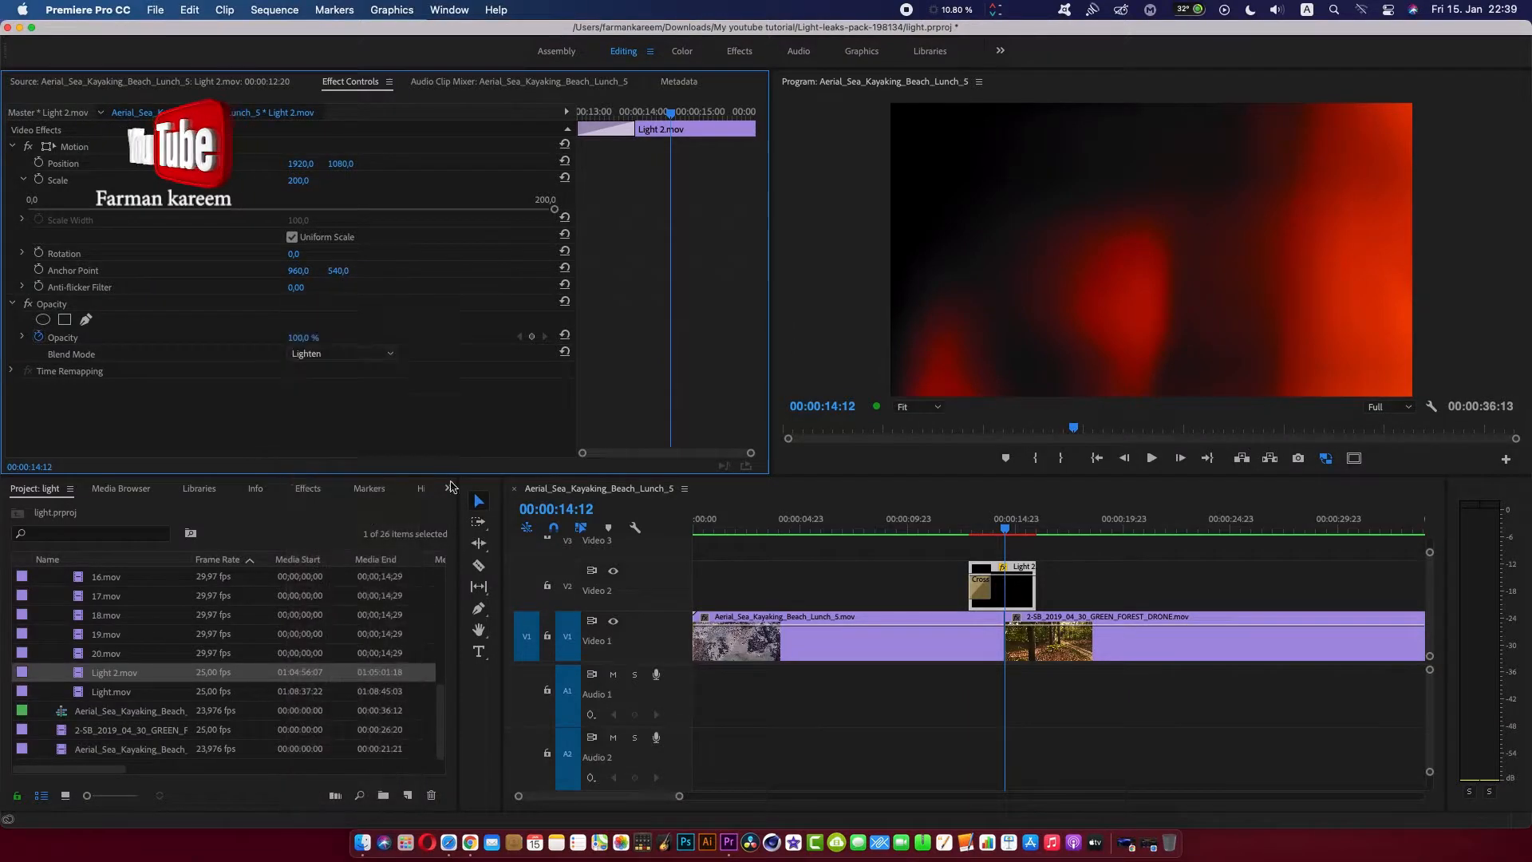
Move the Light 2.mov clip on Video 2 to start at 00:00:13:10 so its brightest part covers the cut
left_click_drag(1005, 528, 986, 530)
left_click_drag(1008, 591, 998, 591)
left_click_drag(986, 528, 992, 528)
left_click_drag(997, 594, 1008, 592)
left_click(994, 531)
left_click_drag(996, 533, 1007, 533)
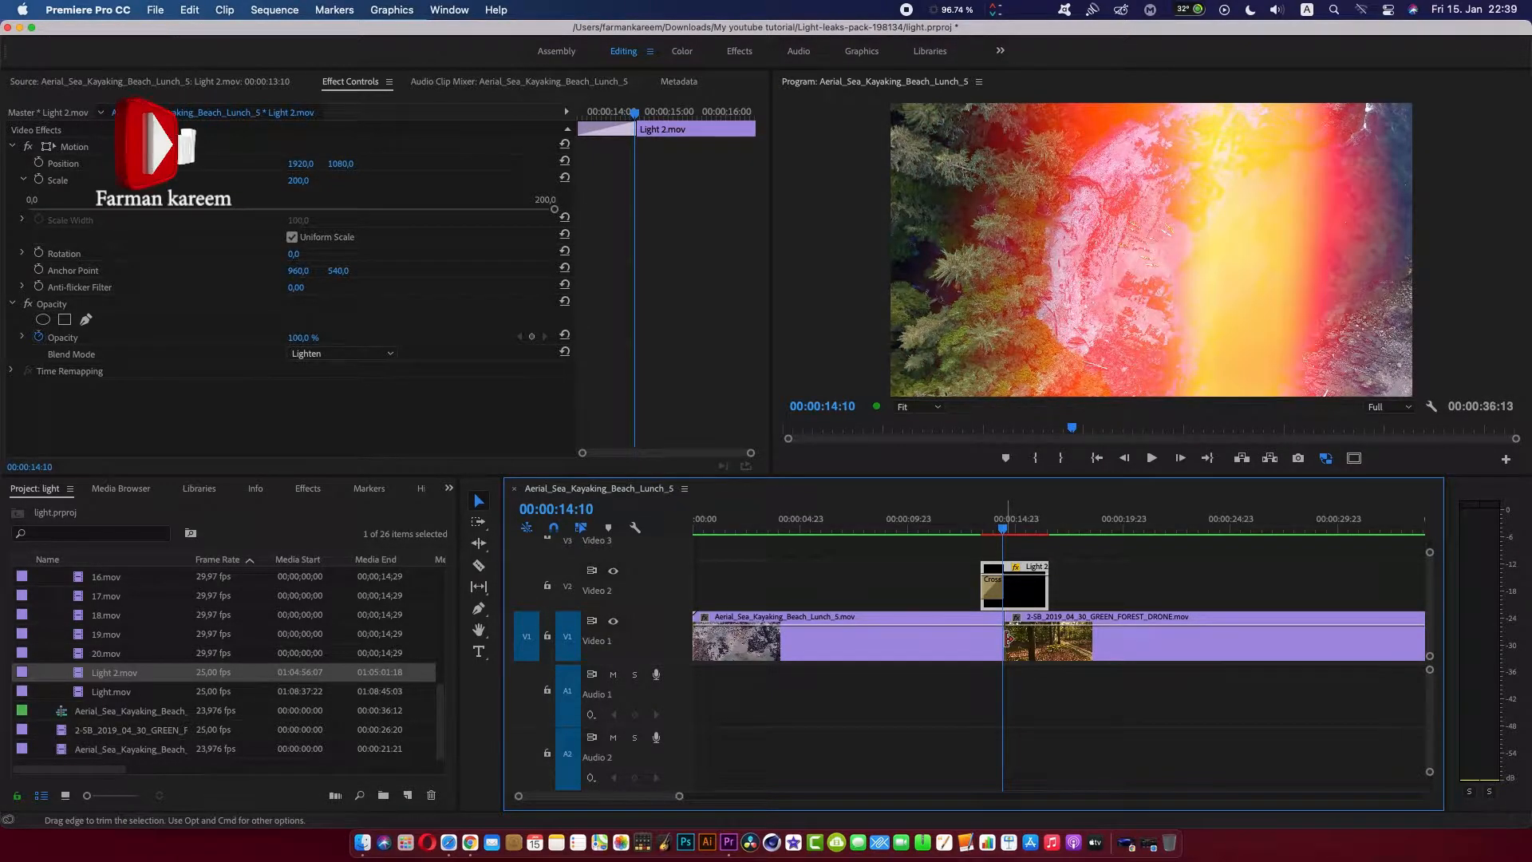
Apply the default transition to the cut between the beach and forest clips on Video 1 and play it back
right_click(1005, 642)
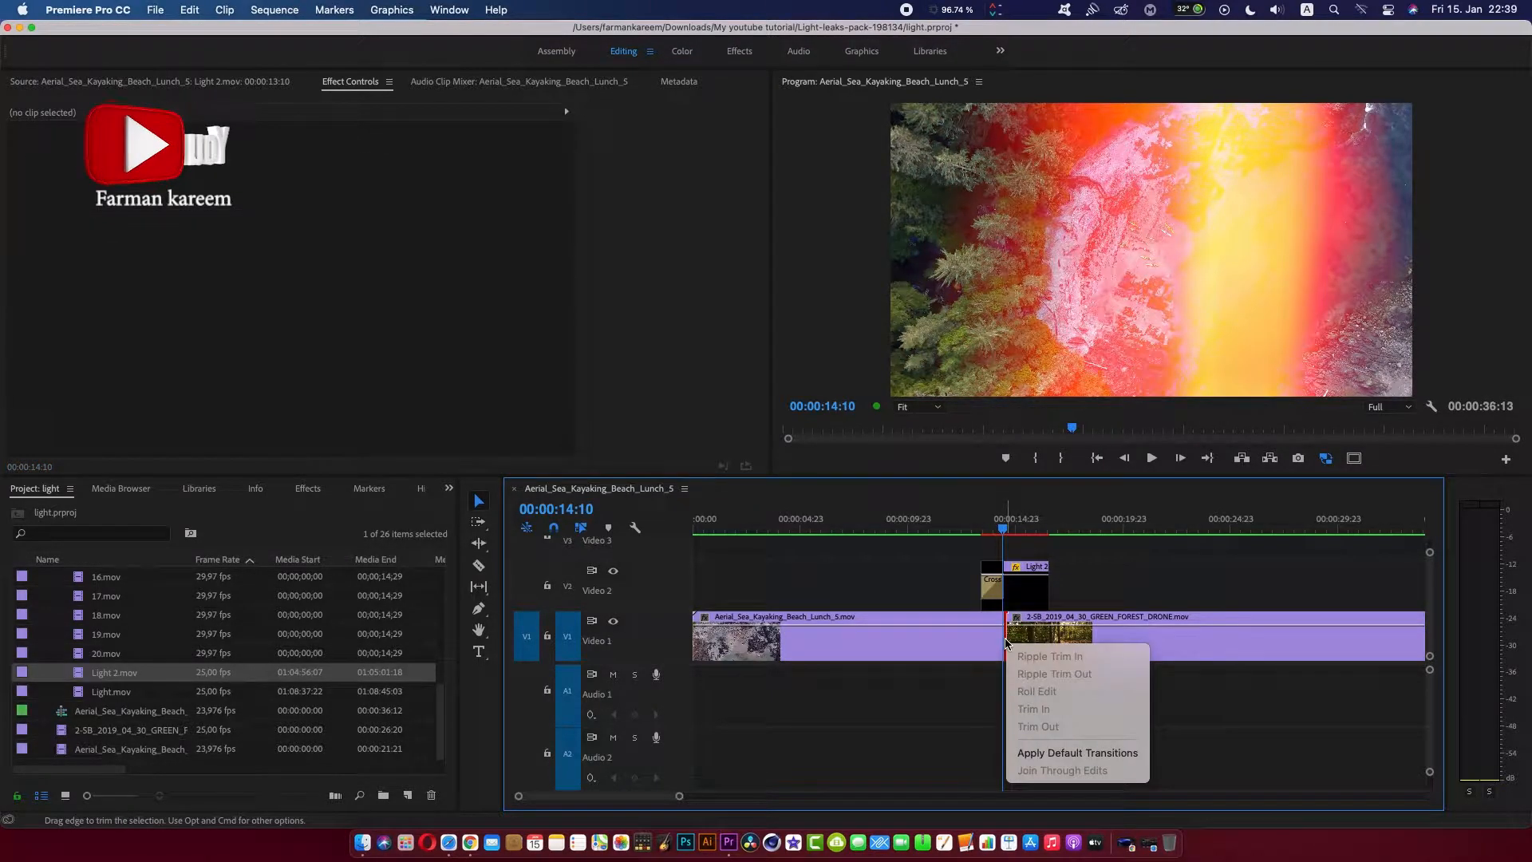
left_click(1069, 753)
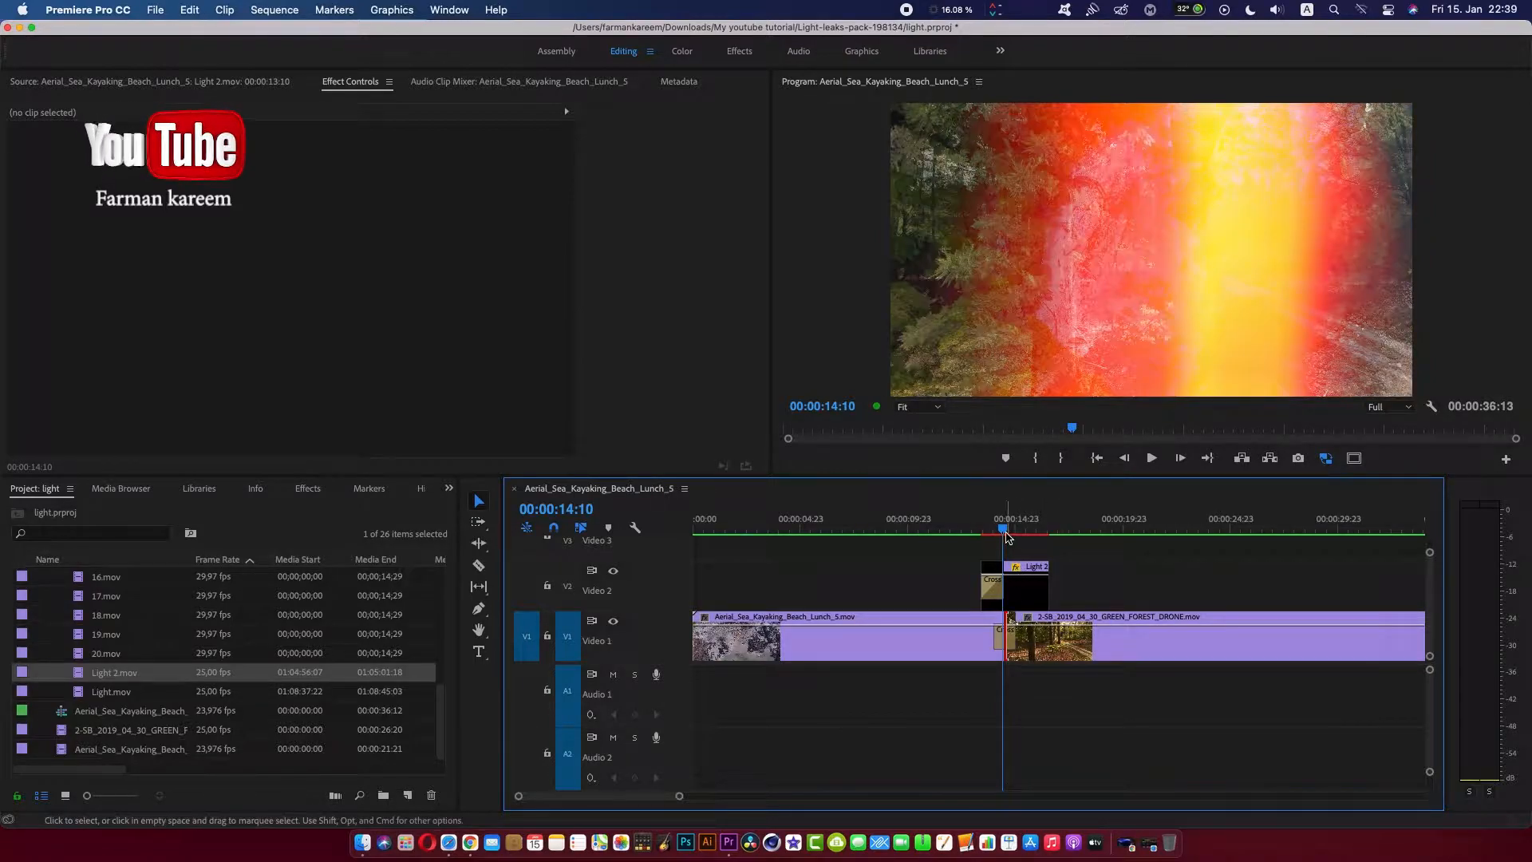
mouse_move(1006, 534)
left_mouse_down()
mouse_move(1043, 533)
mouse_move(981, 533)
left_mouse_up()
key("space")
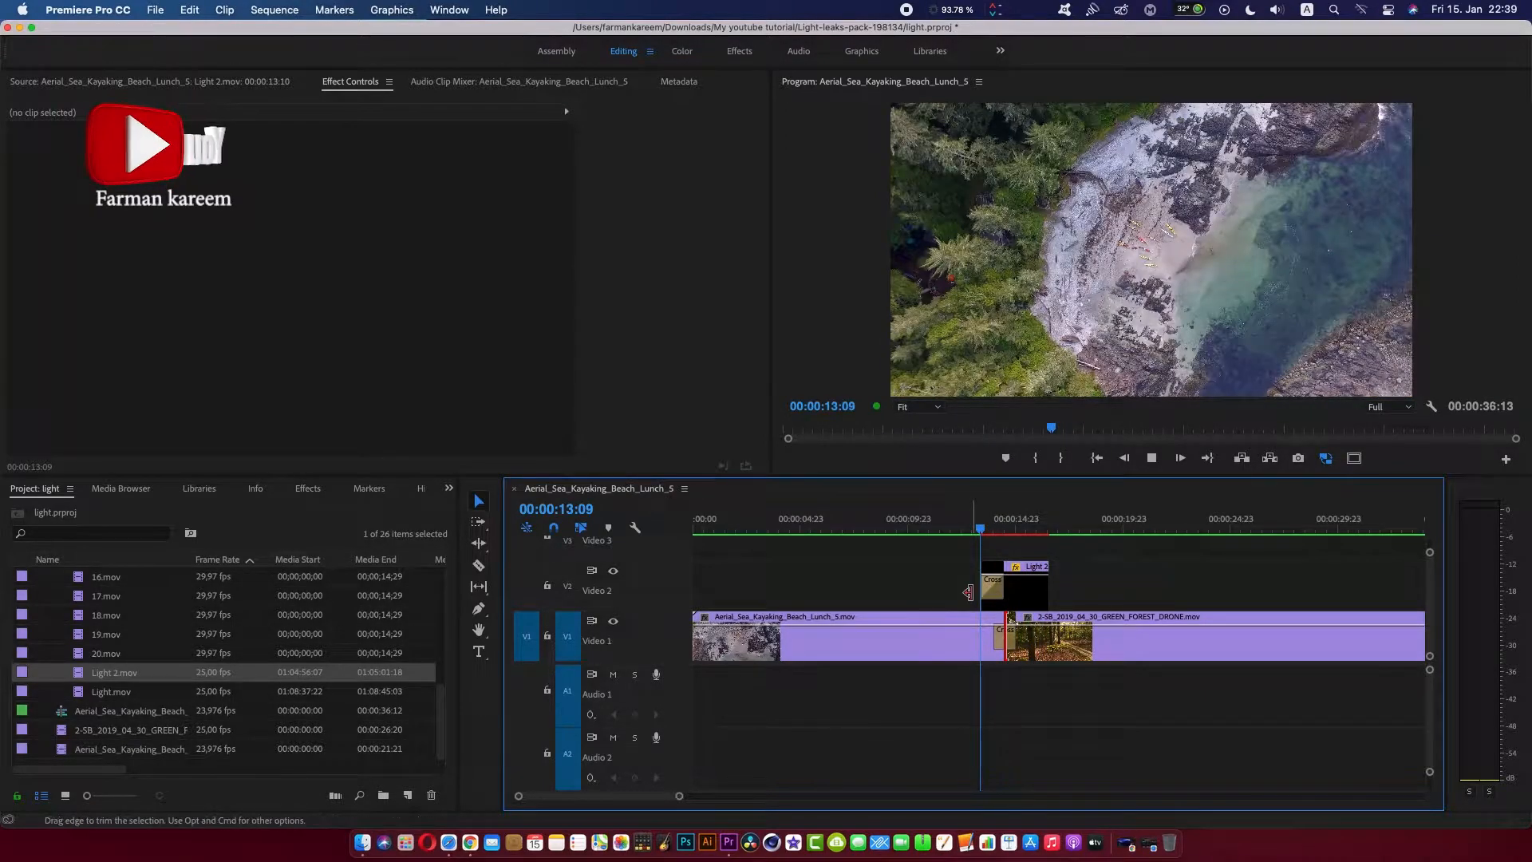
key("space")
Apply the default transition to the end of the Light 2.mov clip on Video 2
left_click_drag(1002, 527, 1041, 529)
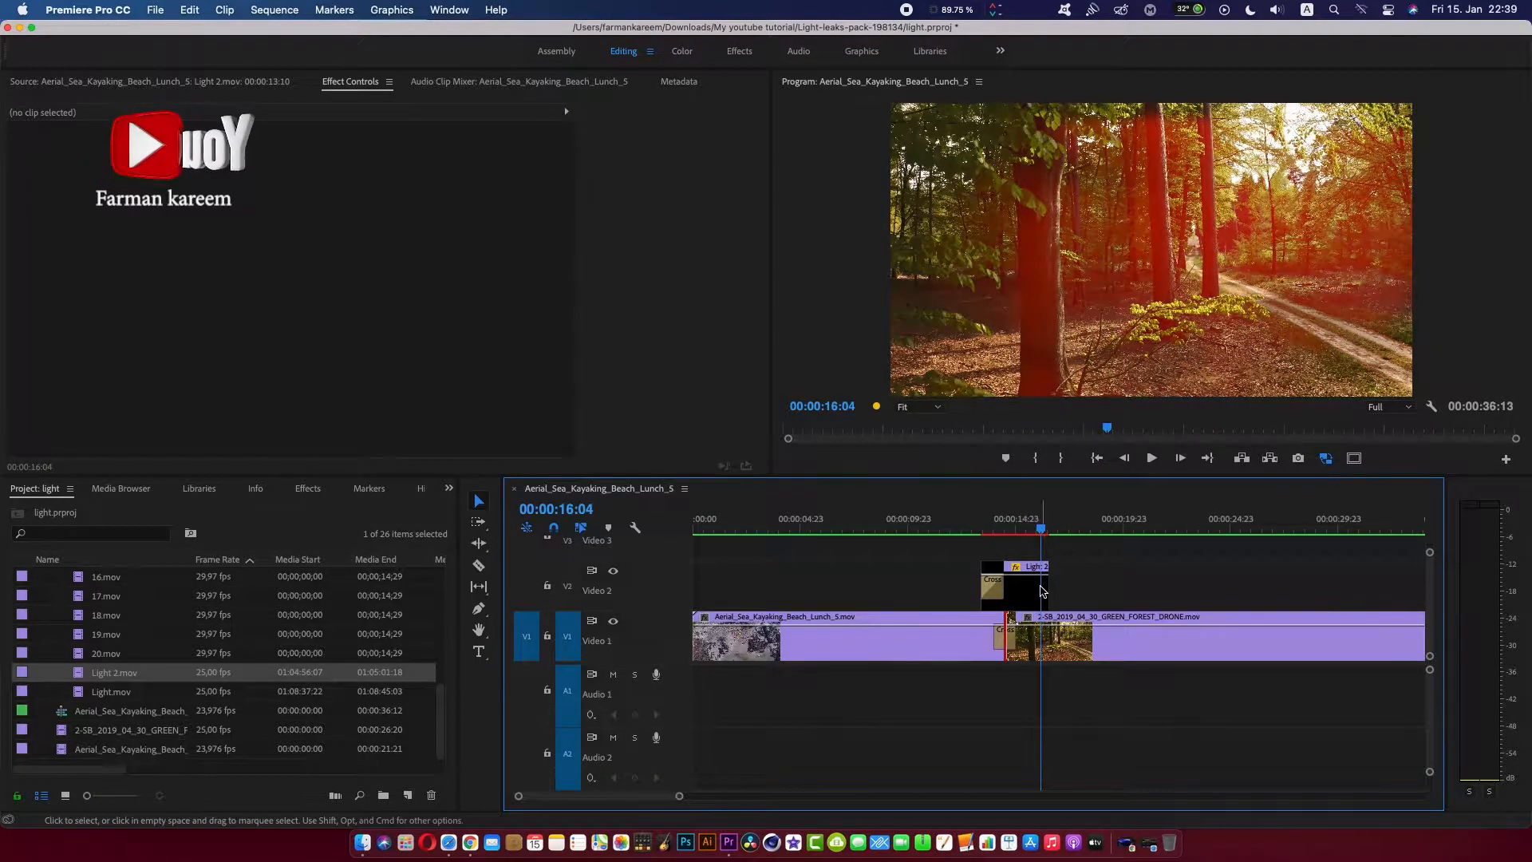
right_click(1044, 588)
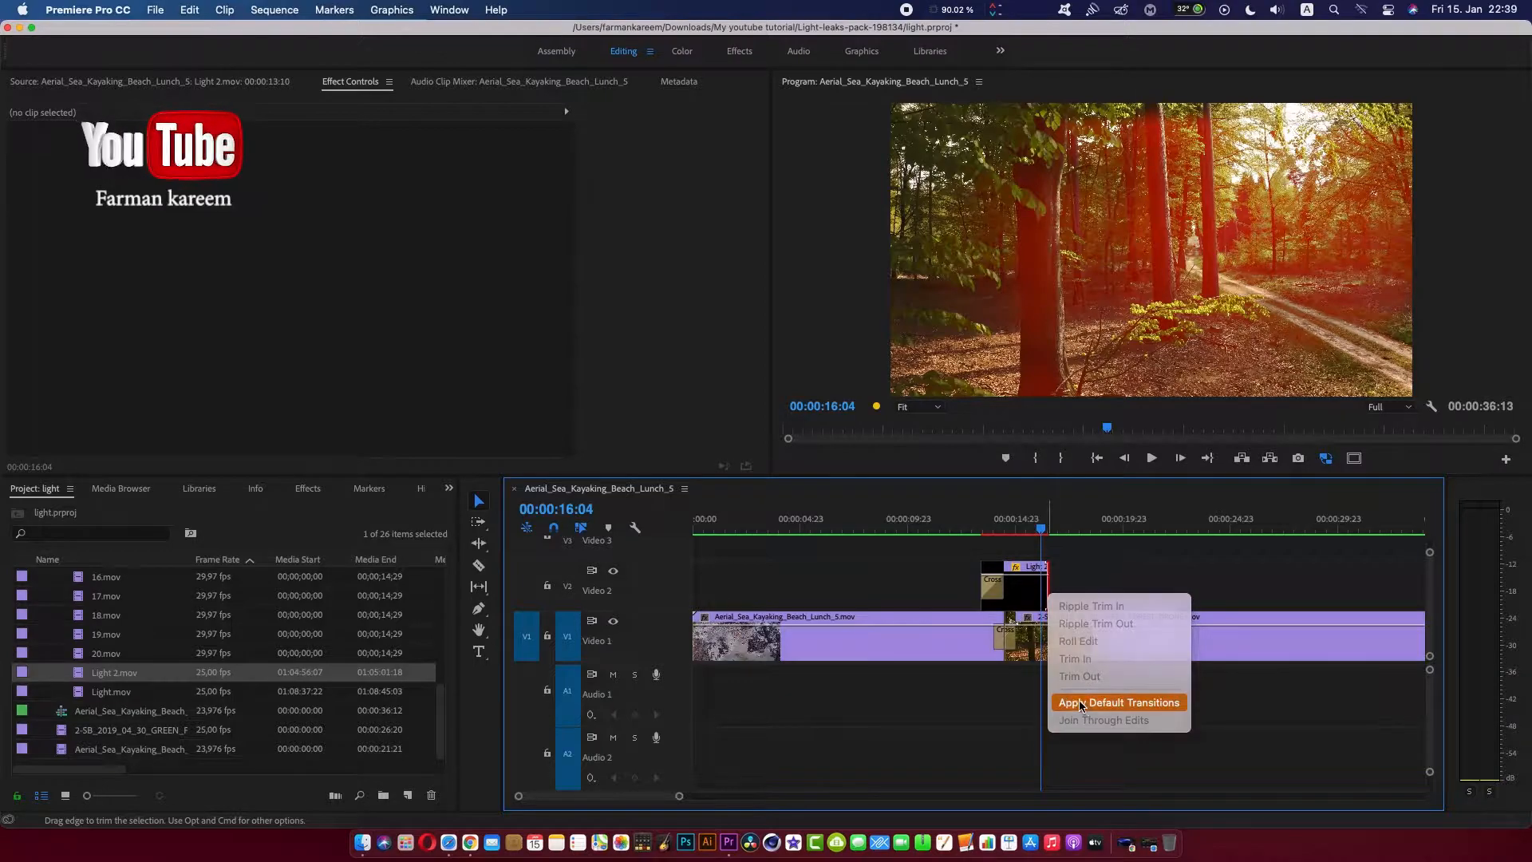
left_click(1066, 690)
left_click_drag(1032, 517, 1014, 516)
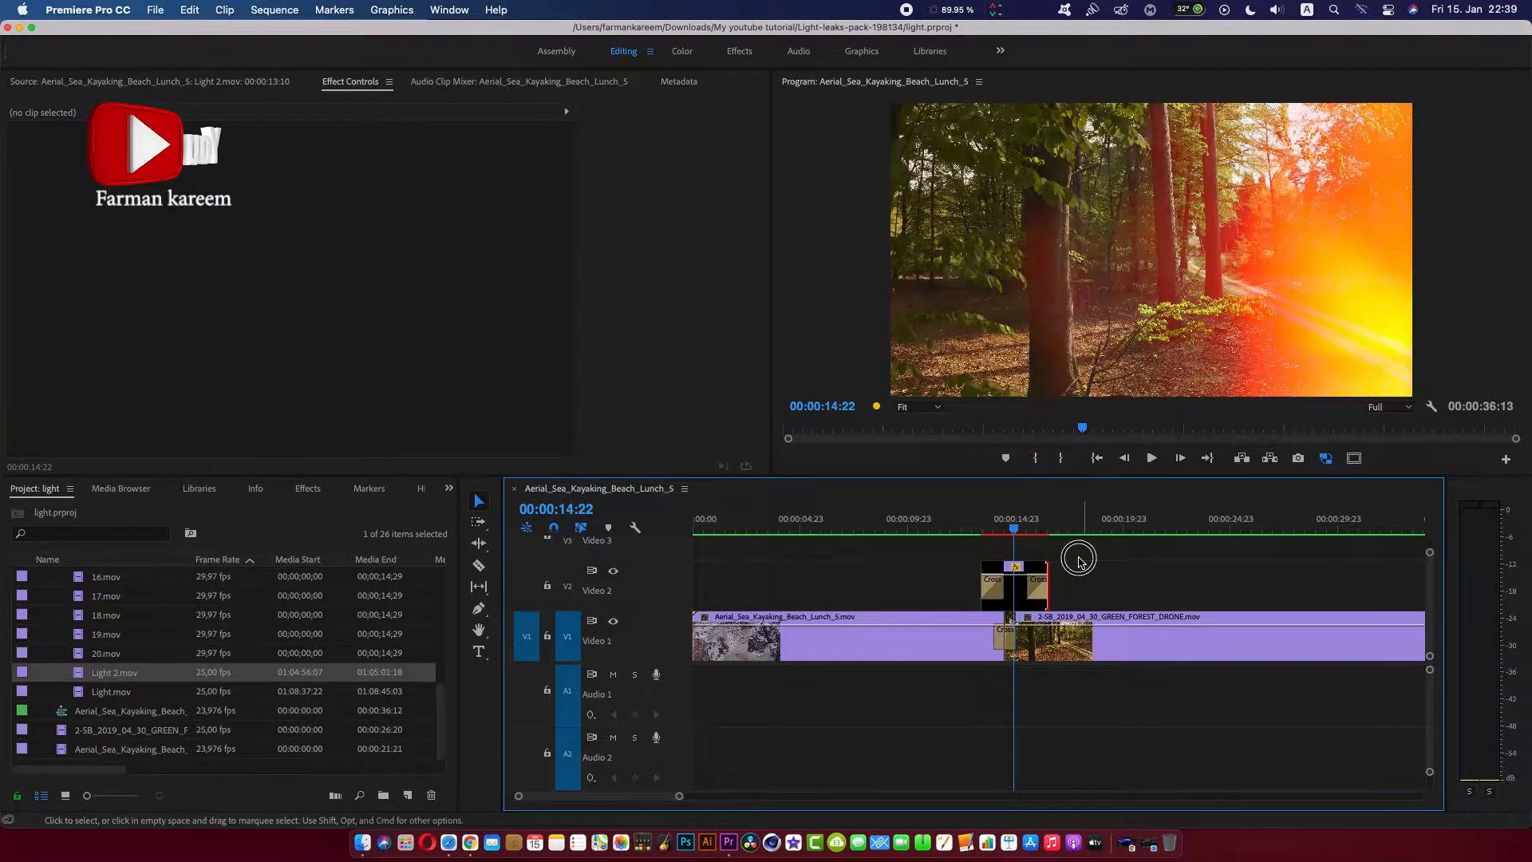
Select the light leak and both Video 1 clips, render them and review the transition
left_click_drag(1081, 556, 948, 663)
key("Return")
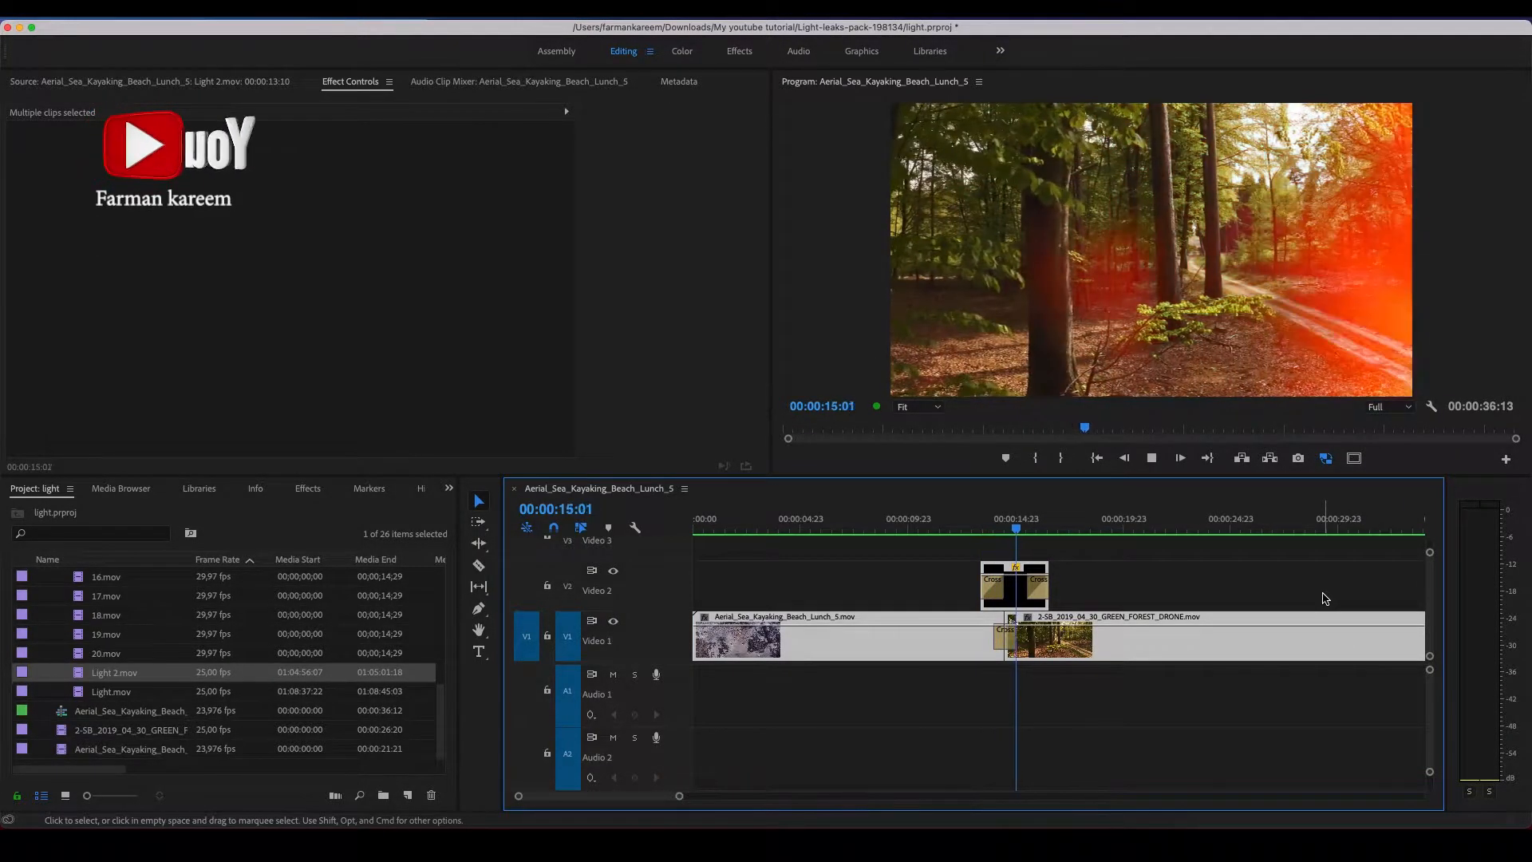
left_click(954, 525)
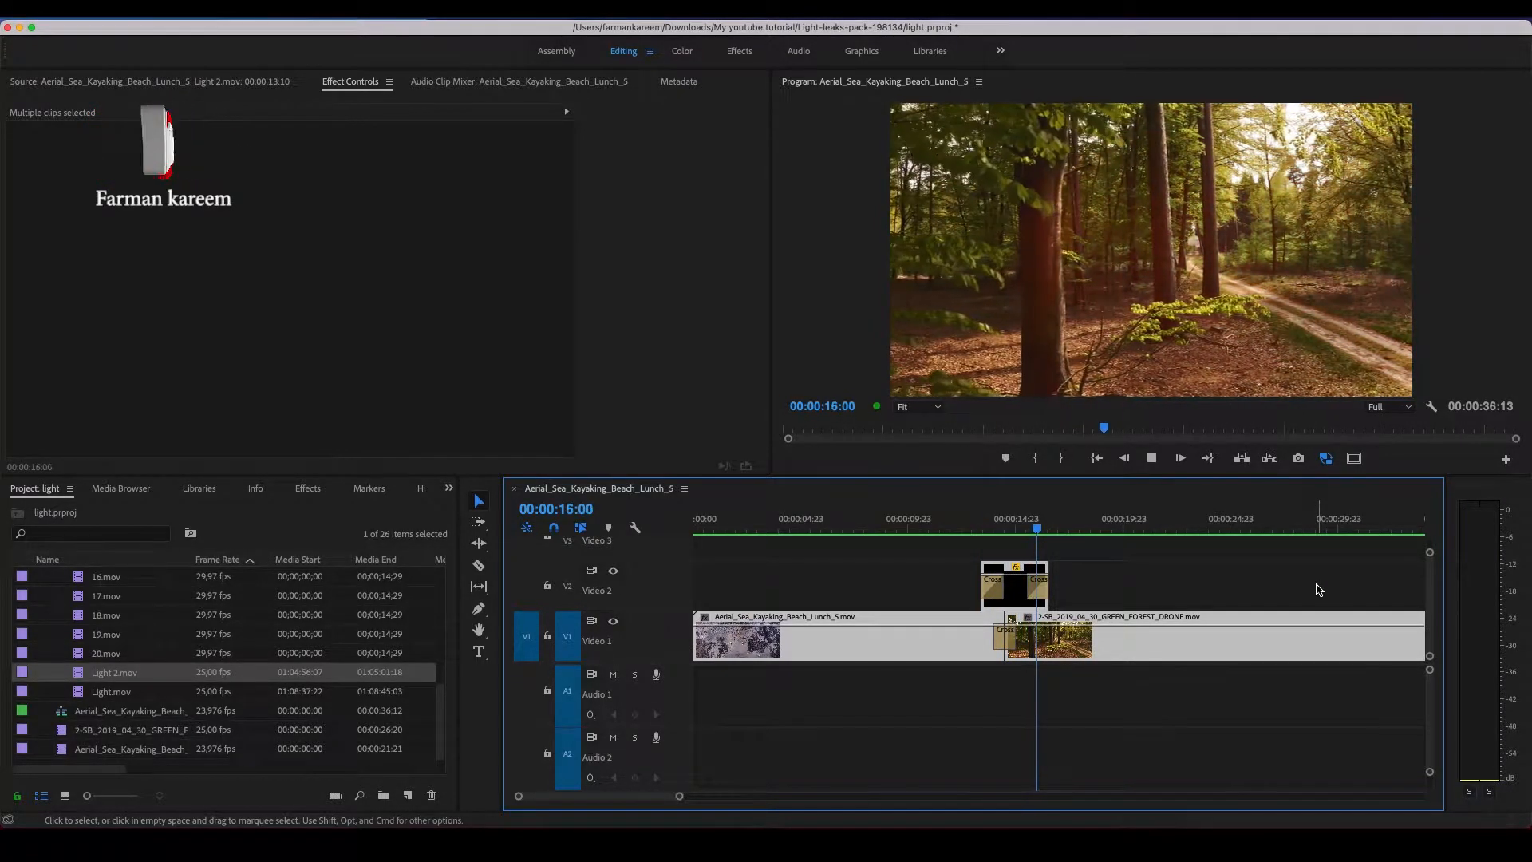
left_click_drag(997, 517, 803, 520)
Place the light leak 3.mov at the start of Video 3 and trim its end to where the Light 2.mov clip begins
scroll(90, 674, "up", 10)
scroll(91, 675, "right", 2)
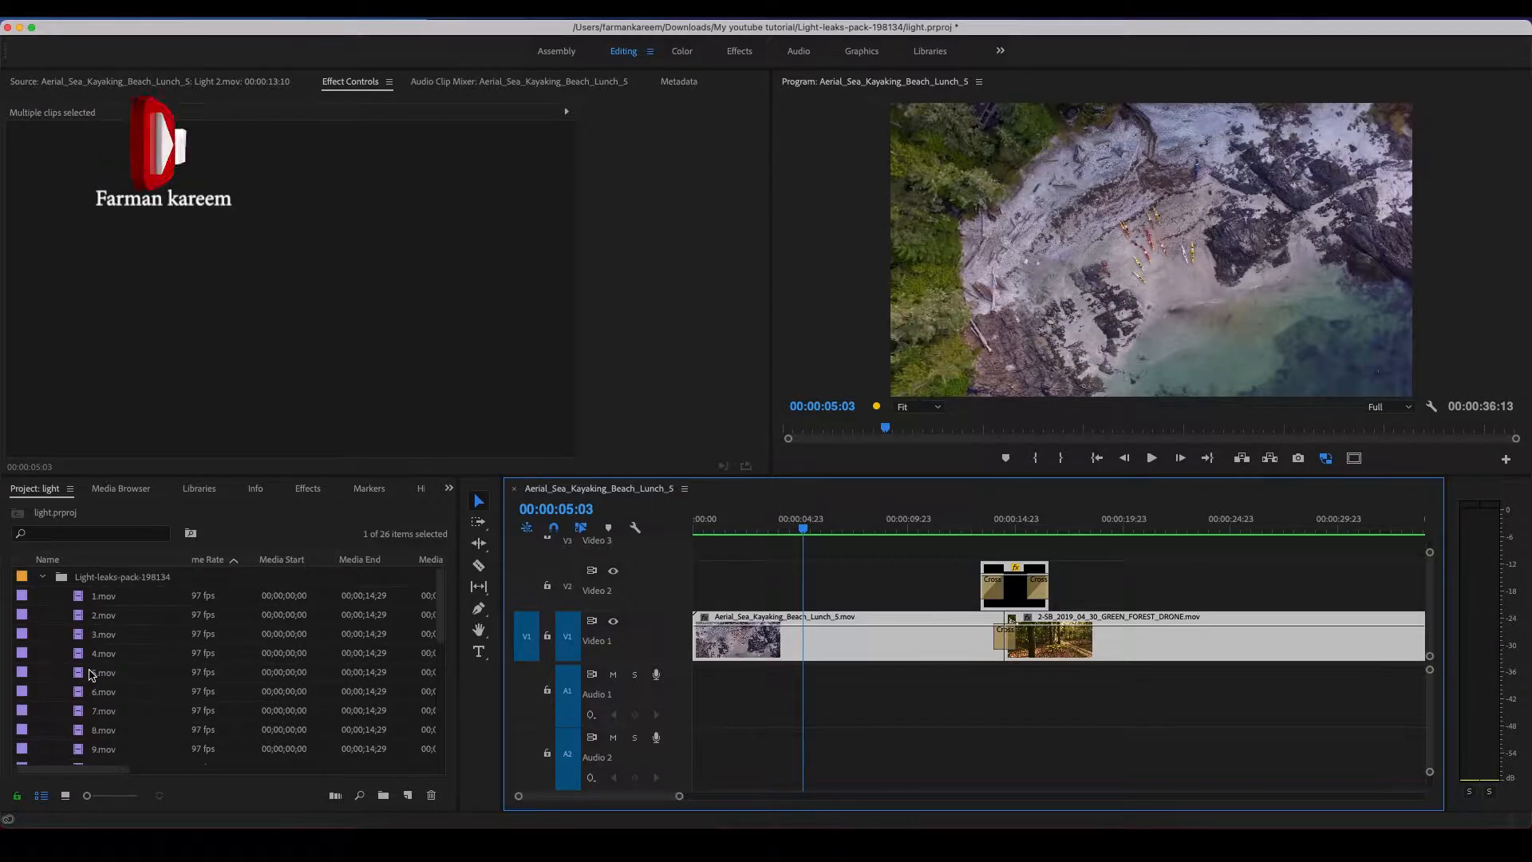
double_click(79, 619)
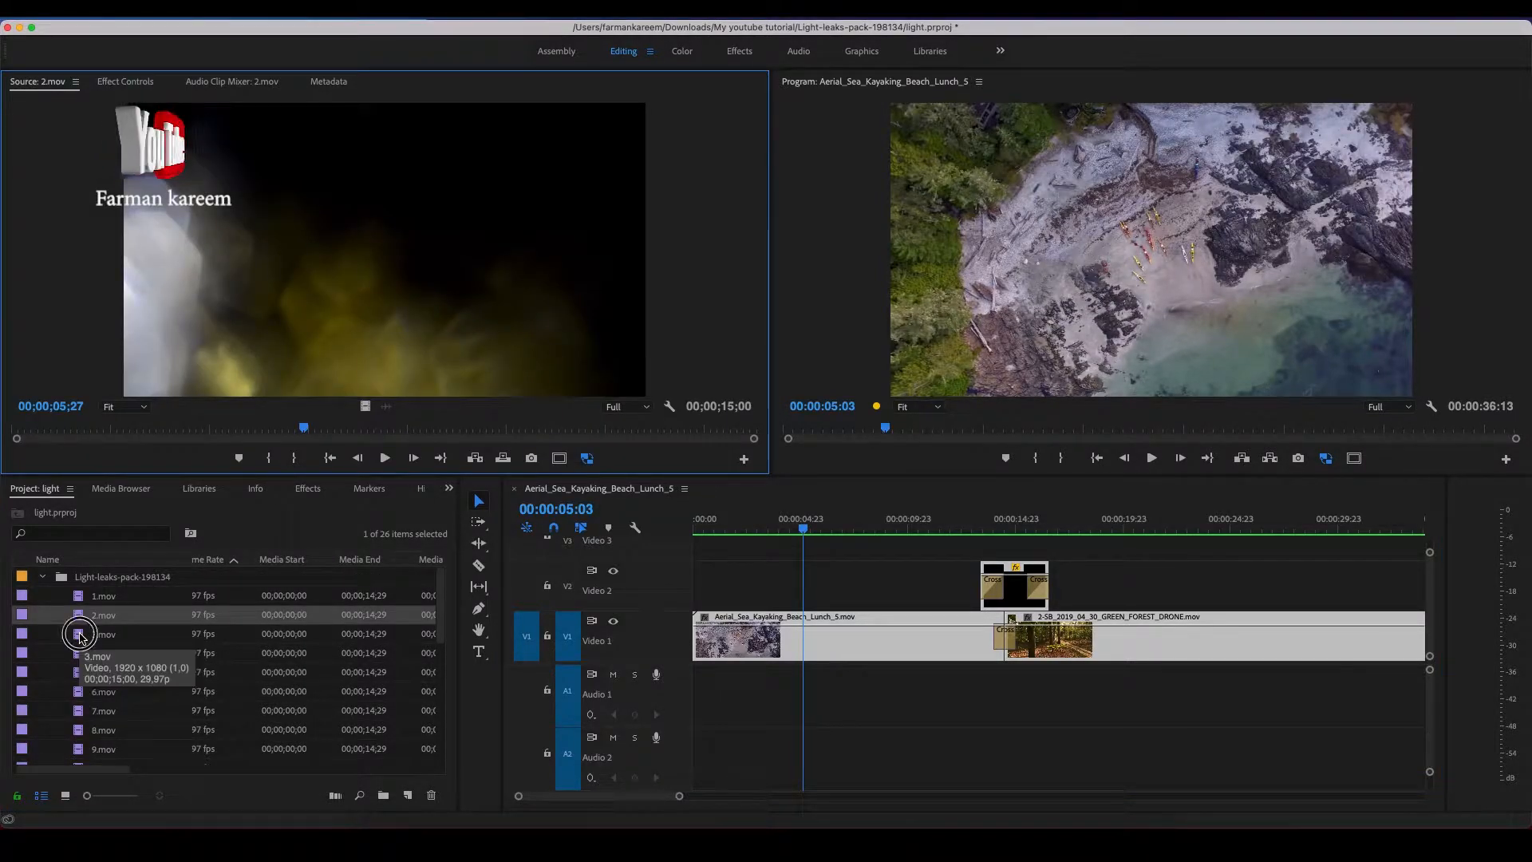
double_click(80, 636)
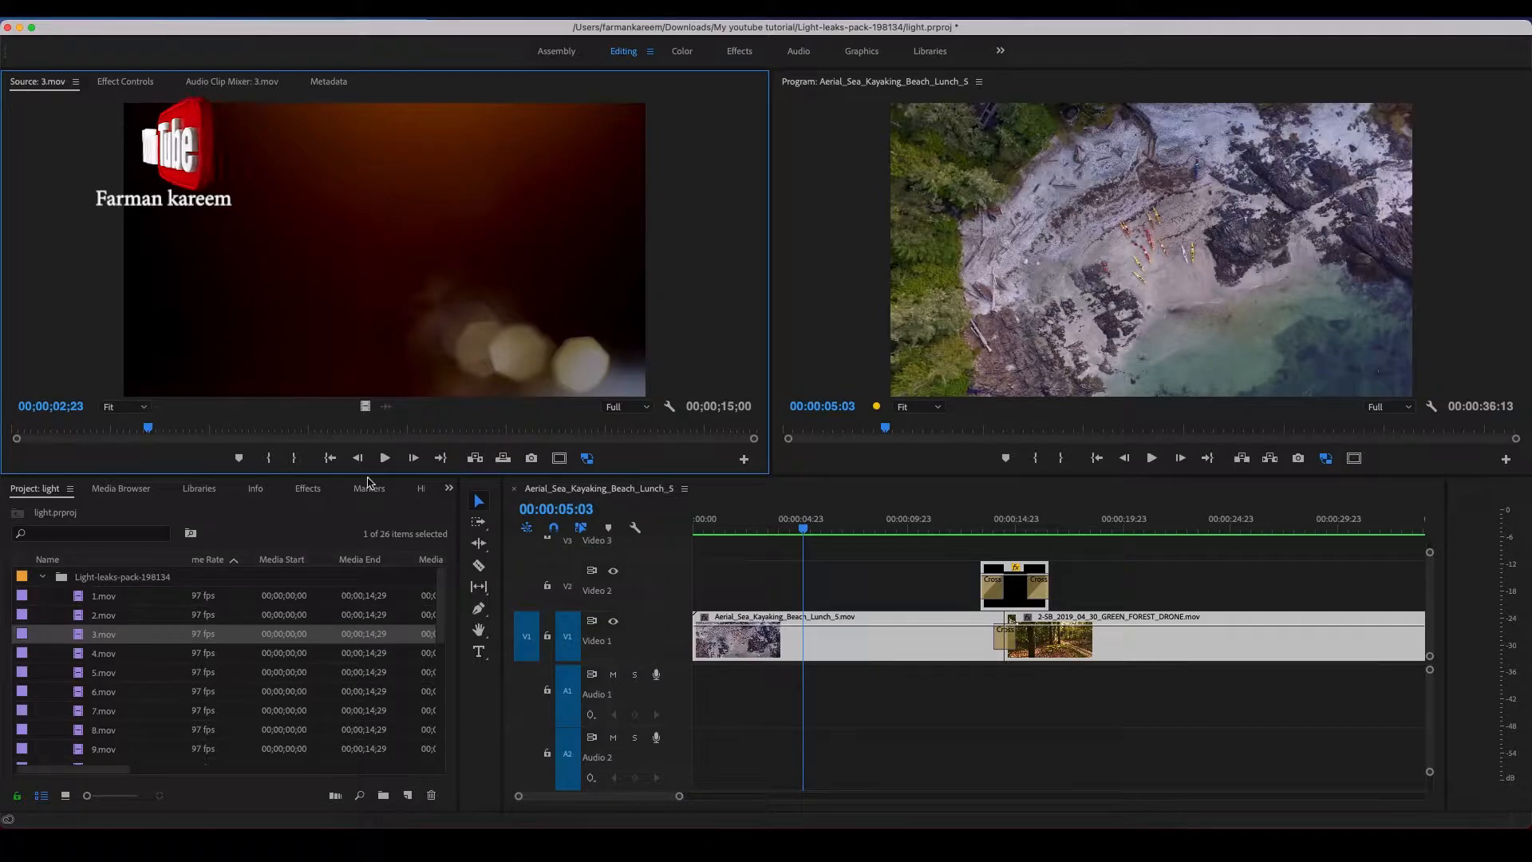
left_click_drag(157, 431, 68, 431)
key("space")
left_click_drag(363, 407, 680, 552)
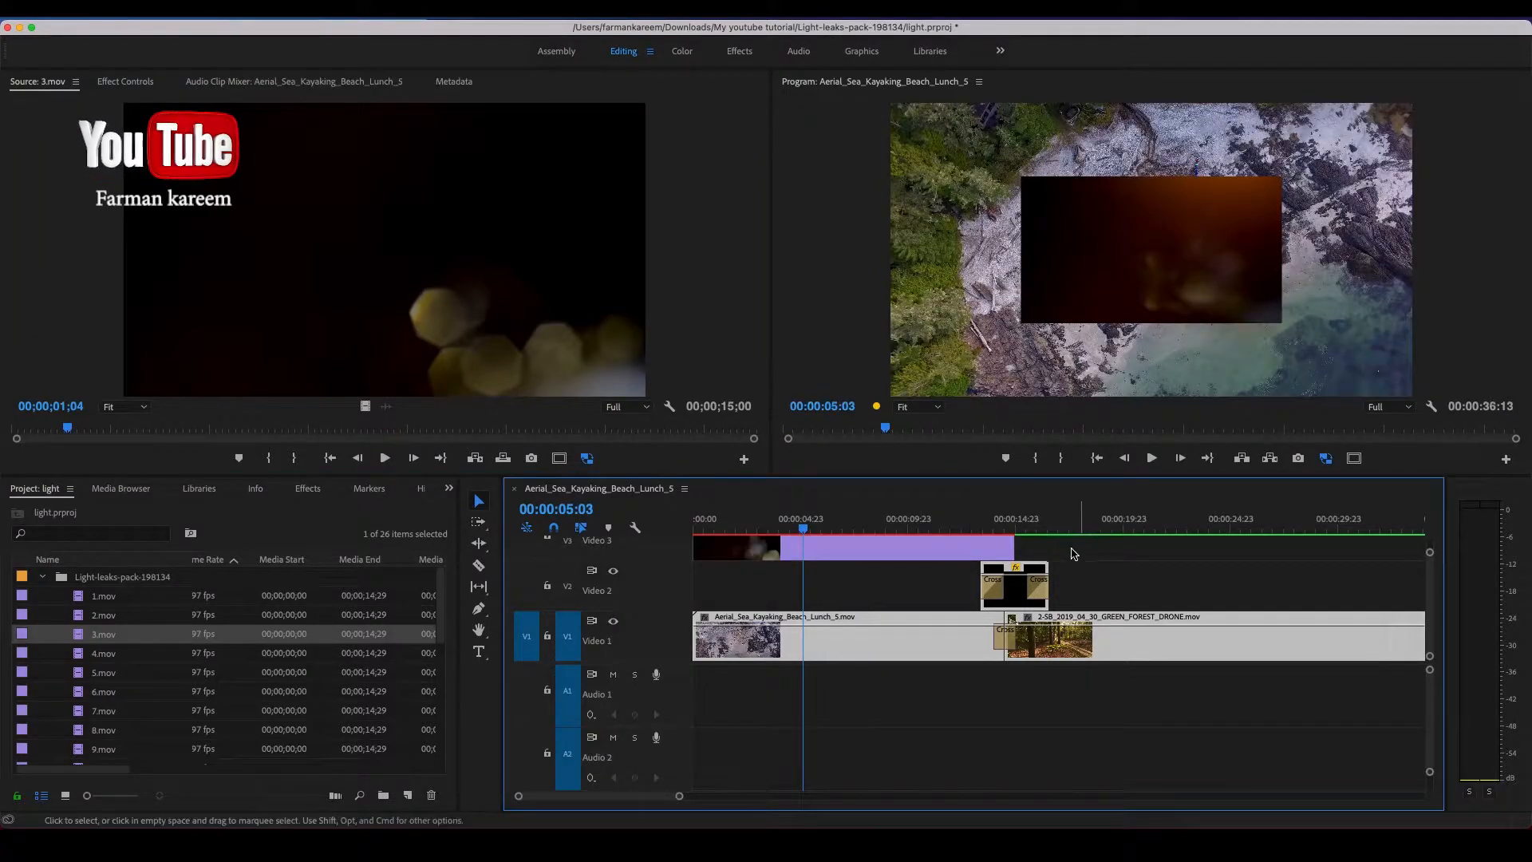
left_click_drag(1019, 545, 981, 546)
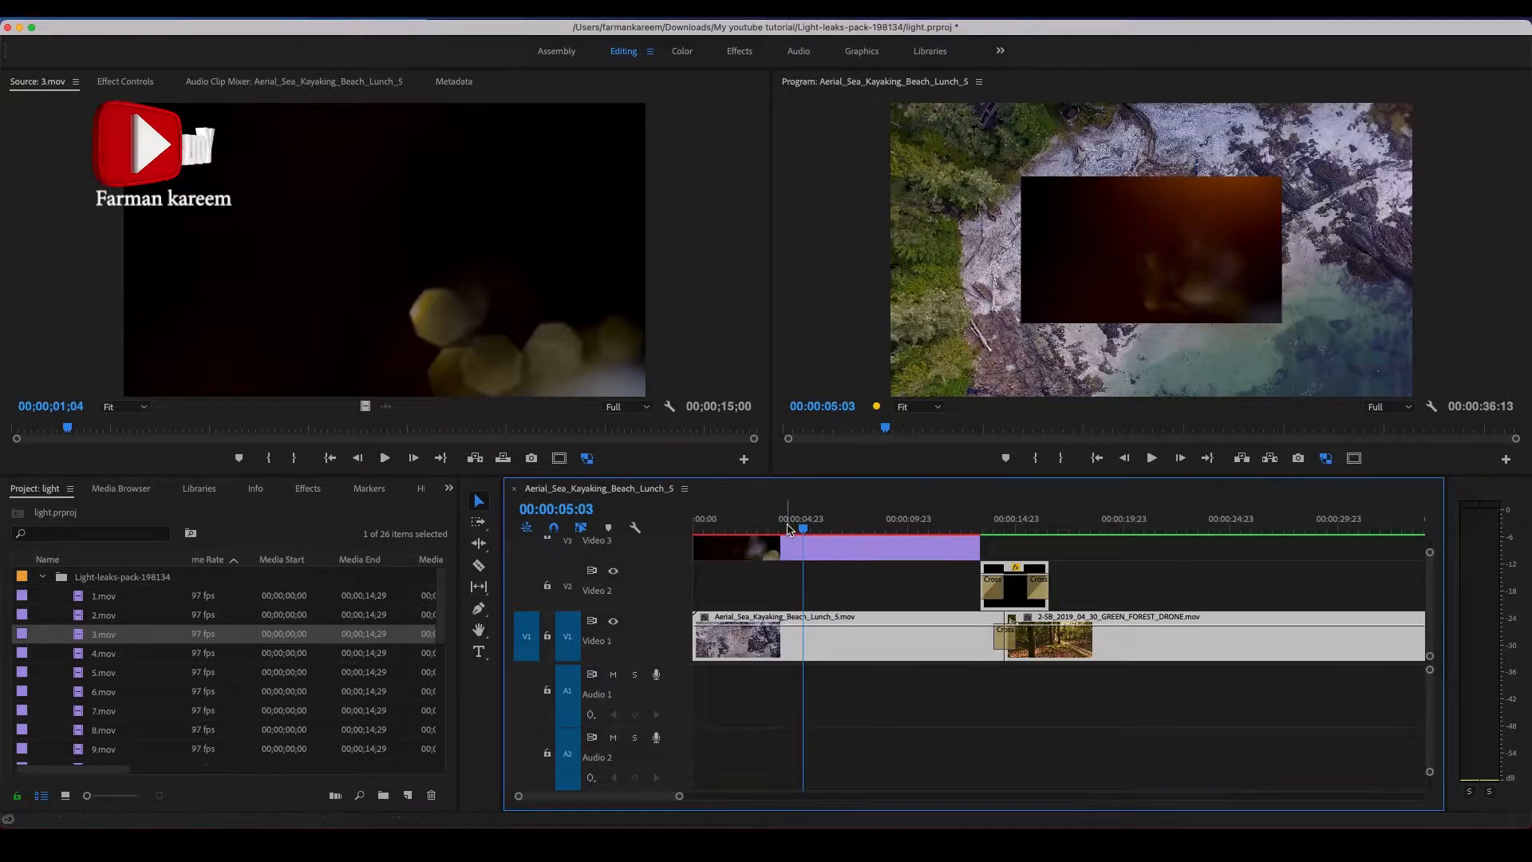
Scale the 3.mov clip on Video 3 to 200 and set its blend mode to Screen
left_click(826, 556)
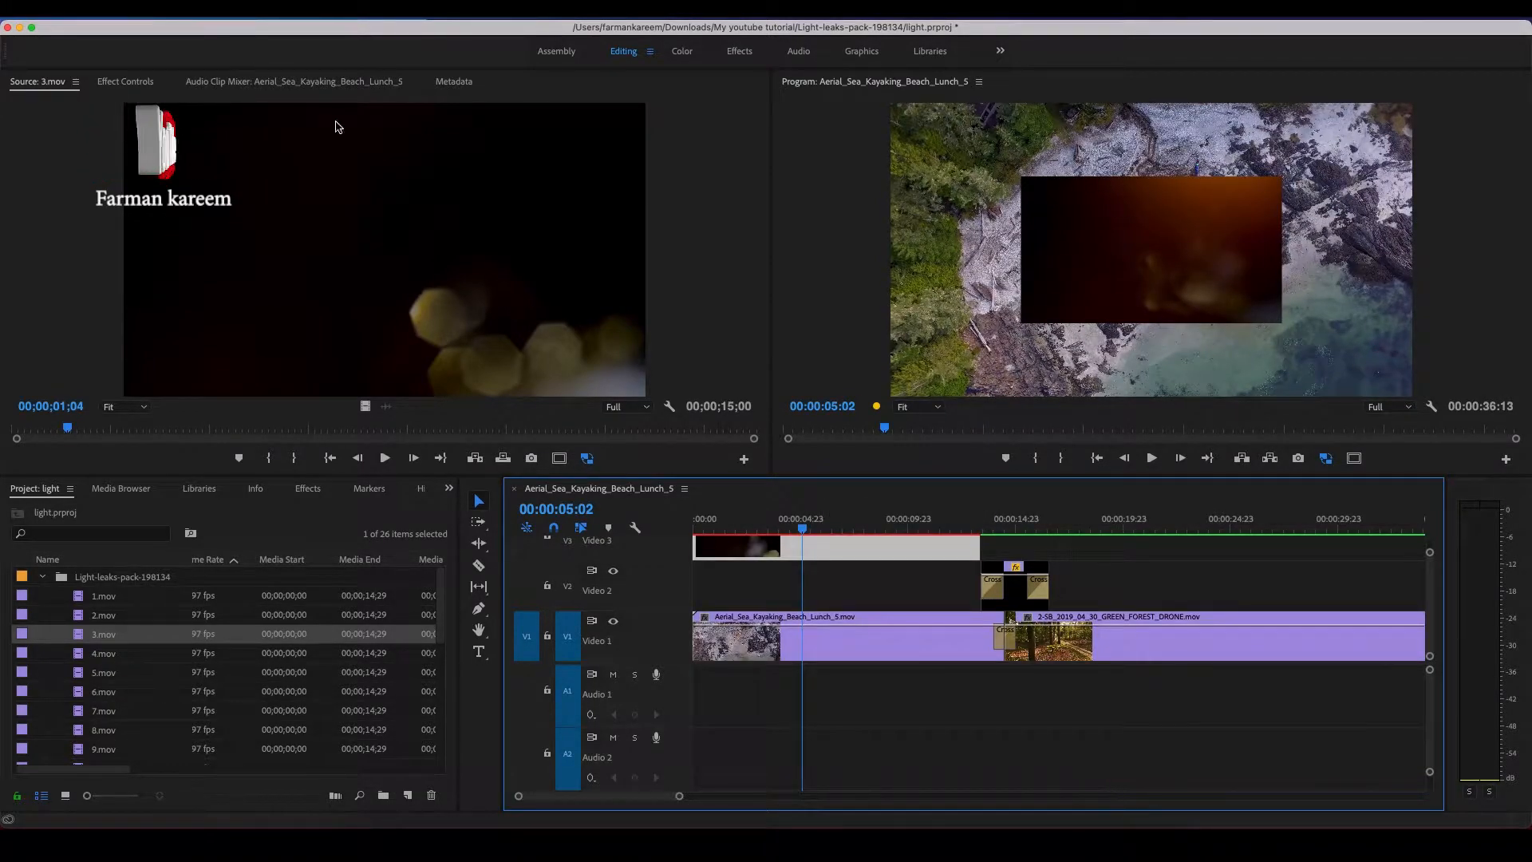
double_click(838, 556)
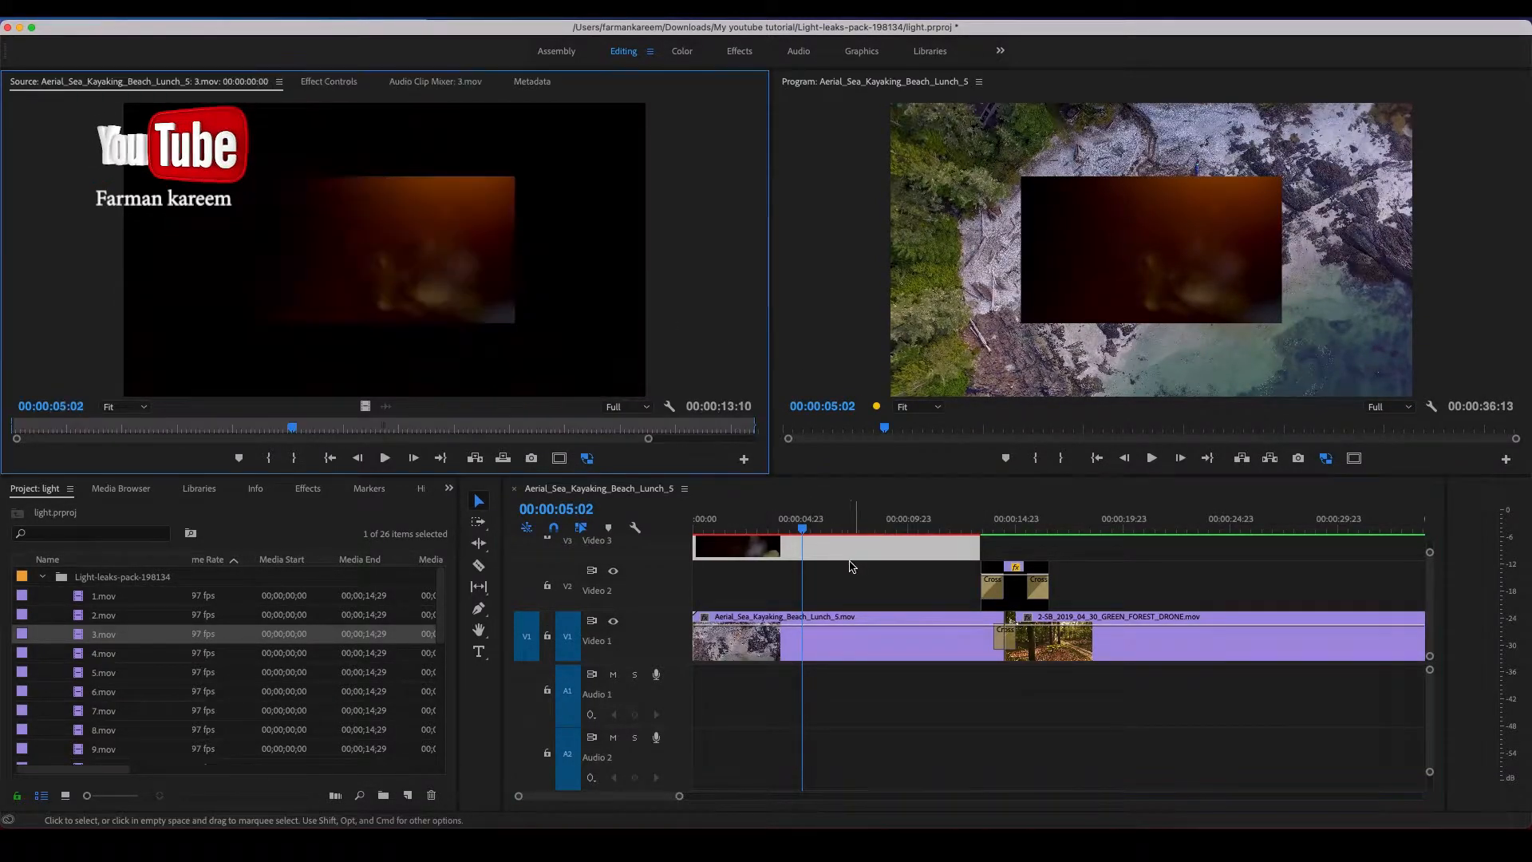
left_click(329, 81)
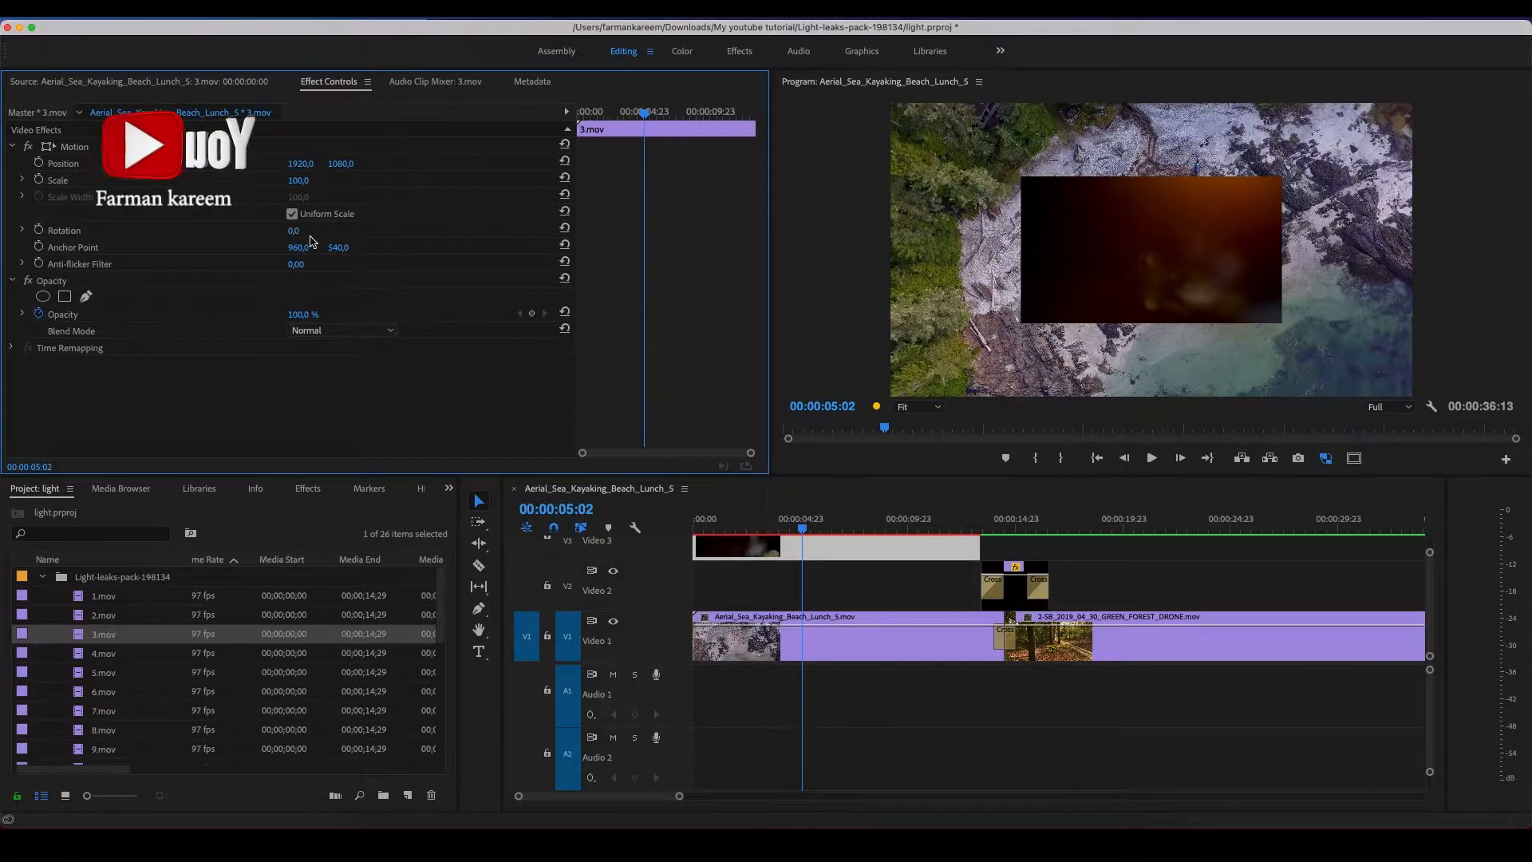
left_click(21, 180)
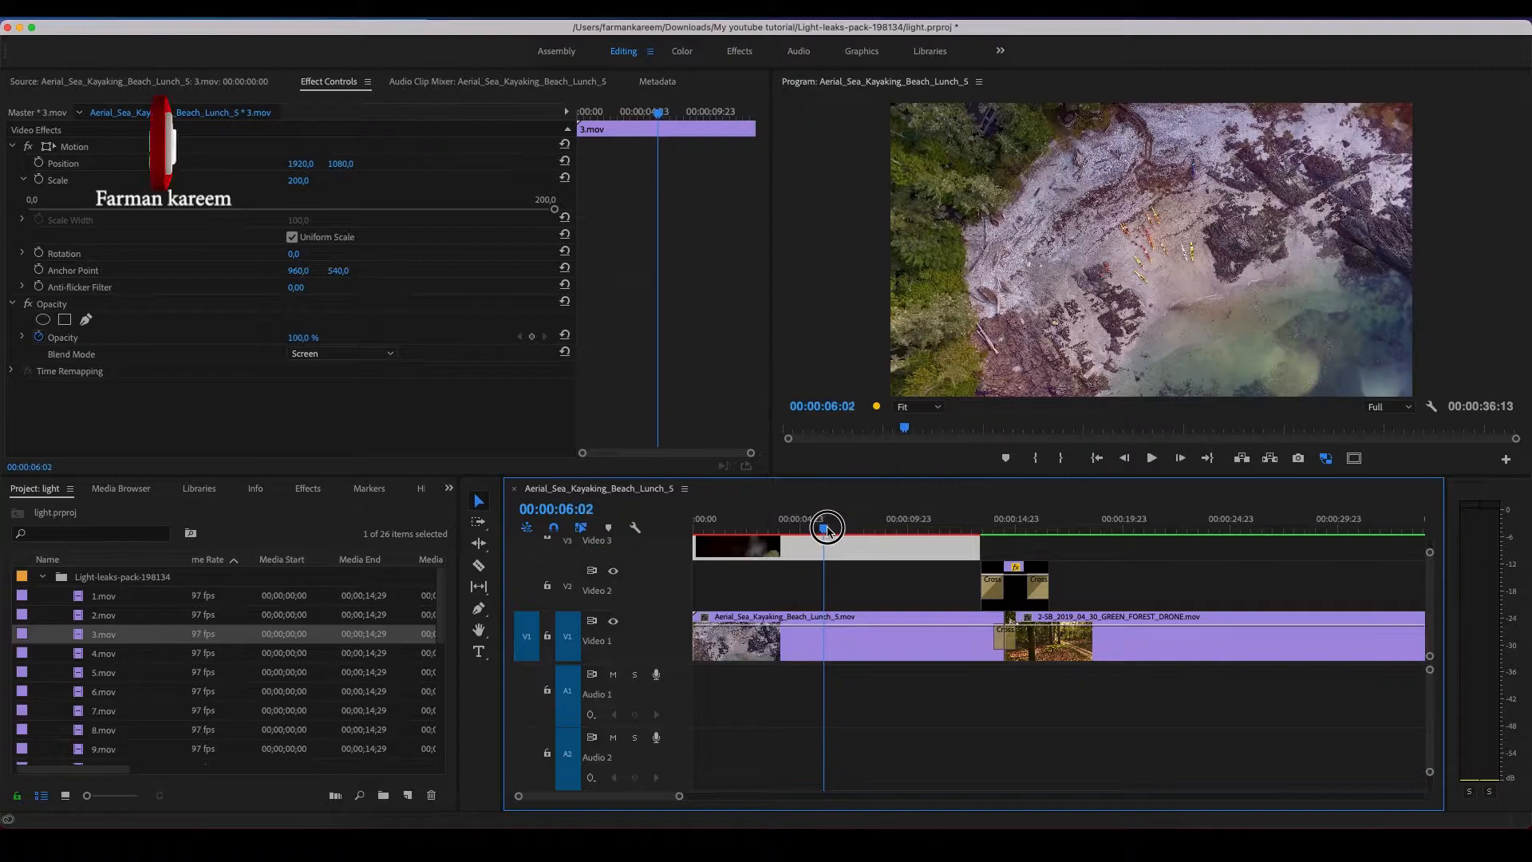
Lower the opacity of the 3.mov clip on Video 3 to 64.9 %
left_click_drag(825, 528, 838, 529)
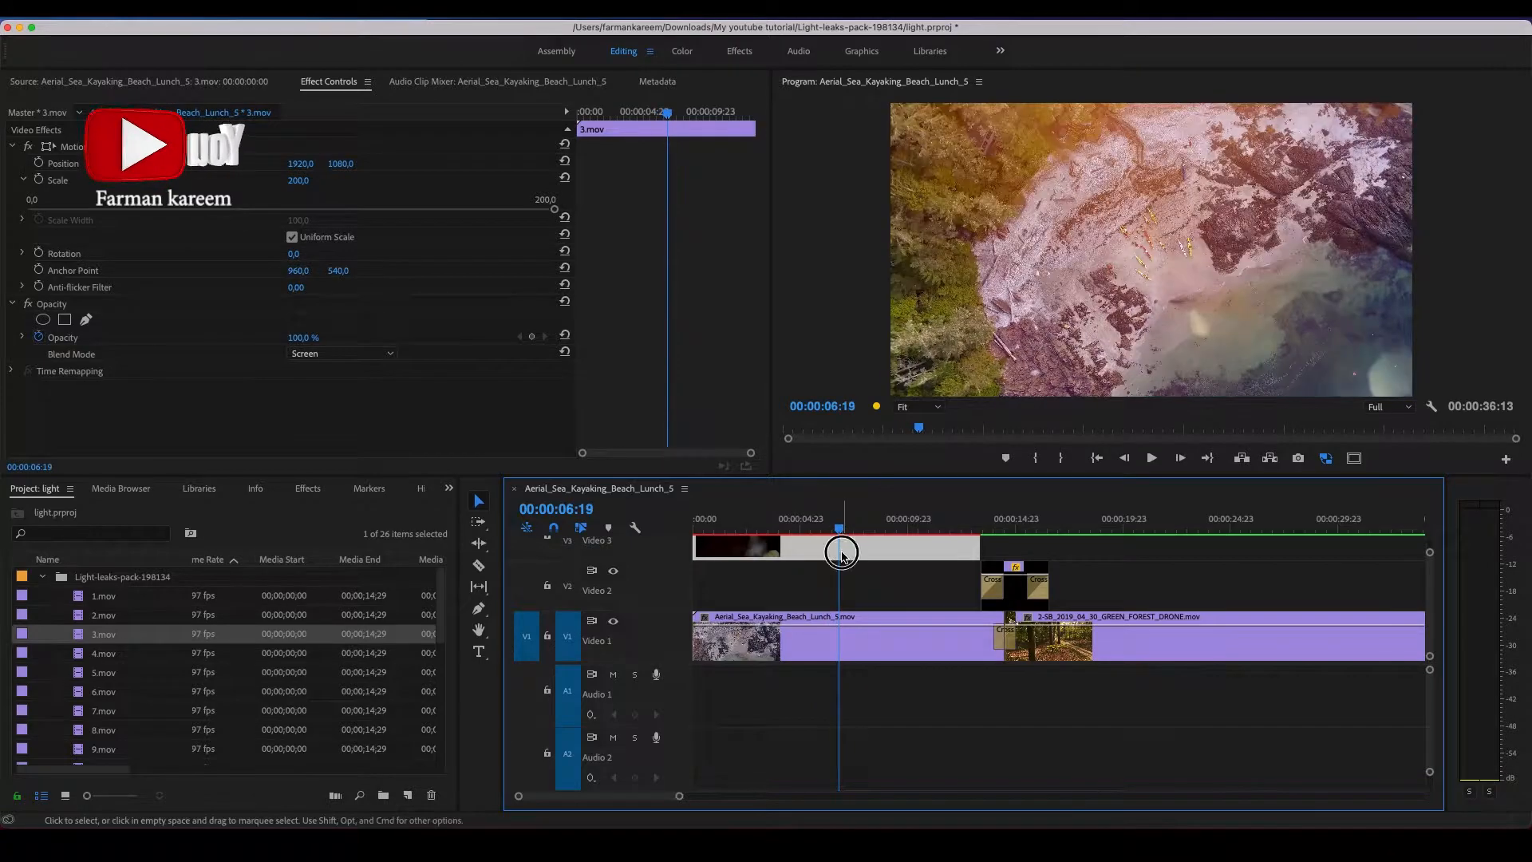
scroll(1248, 575, "up", 2)
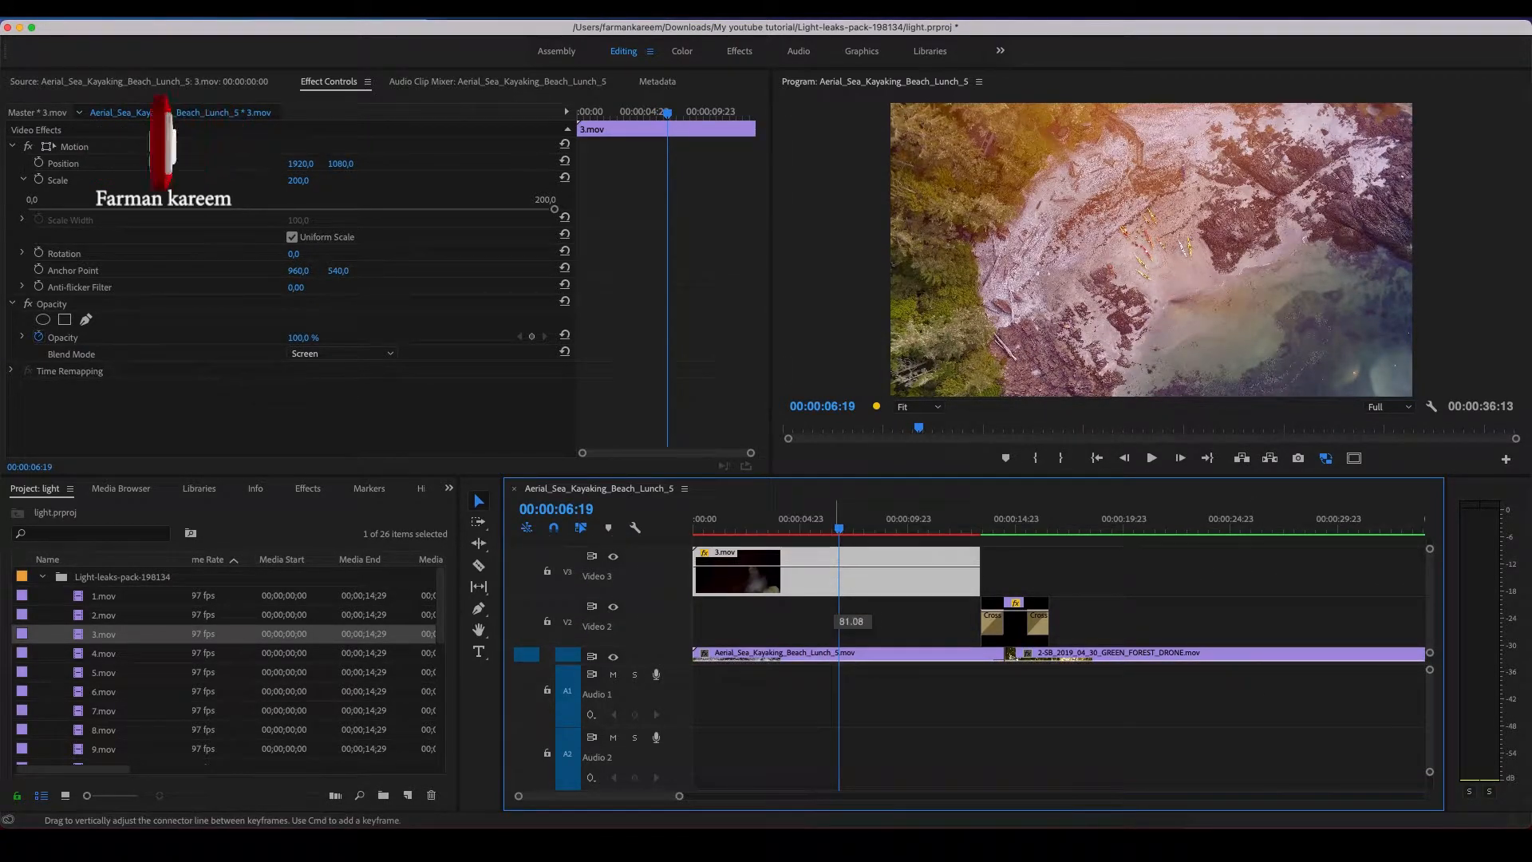
left_click_drag(840, 529, 892, 528)
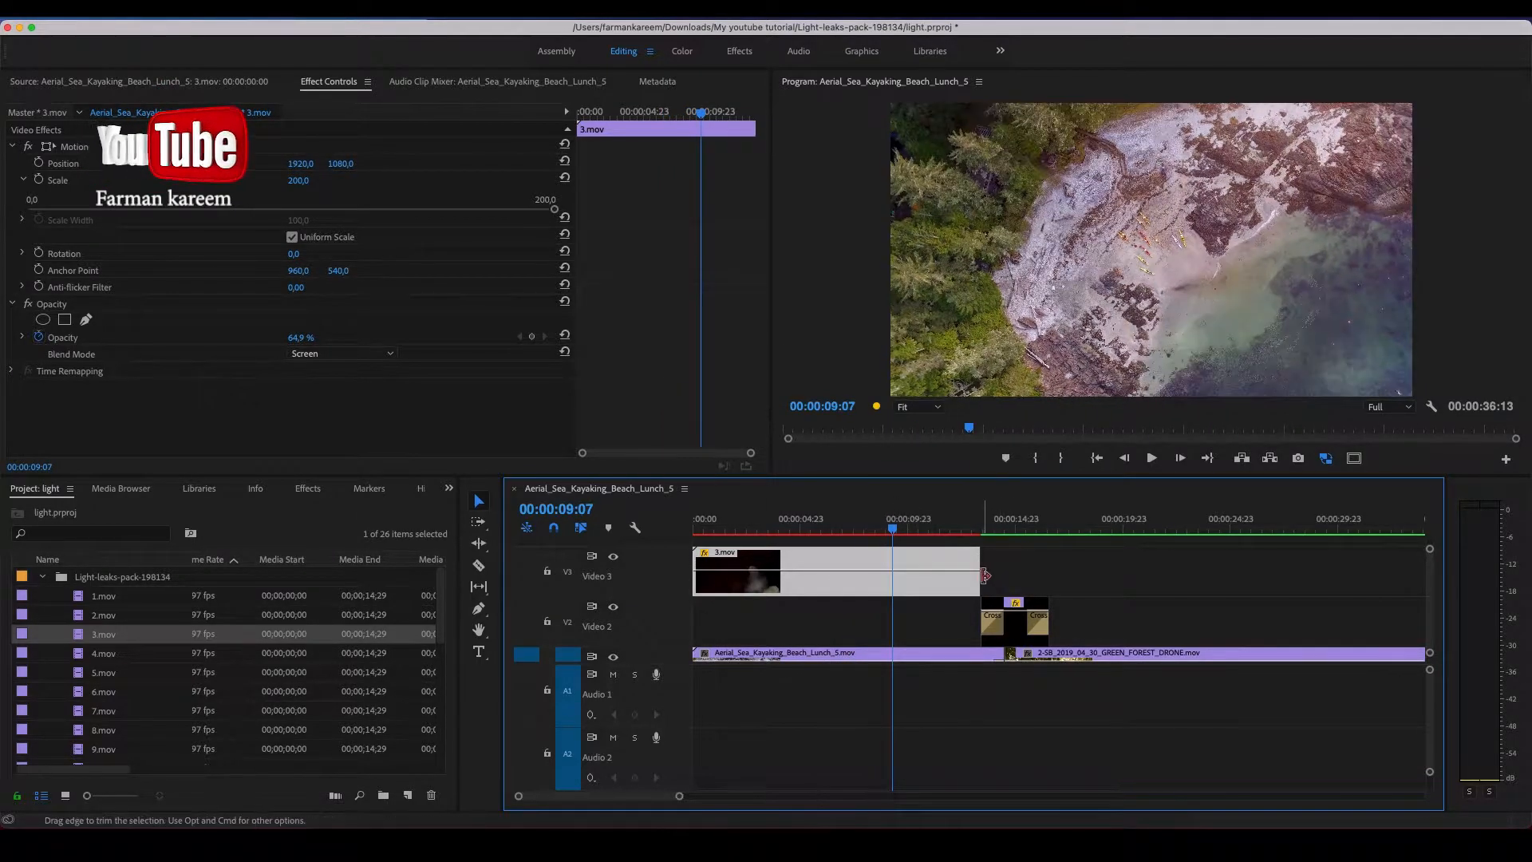
Apply the default transition to the end of the 3.mov clip and lengthen that Cross Dissolve to 00:00:01:23
right_click(978, 575)
left_click(1045, 691)
left_click(946, 523)
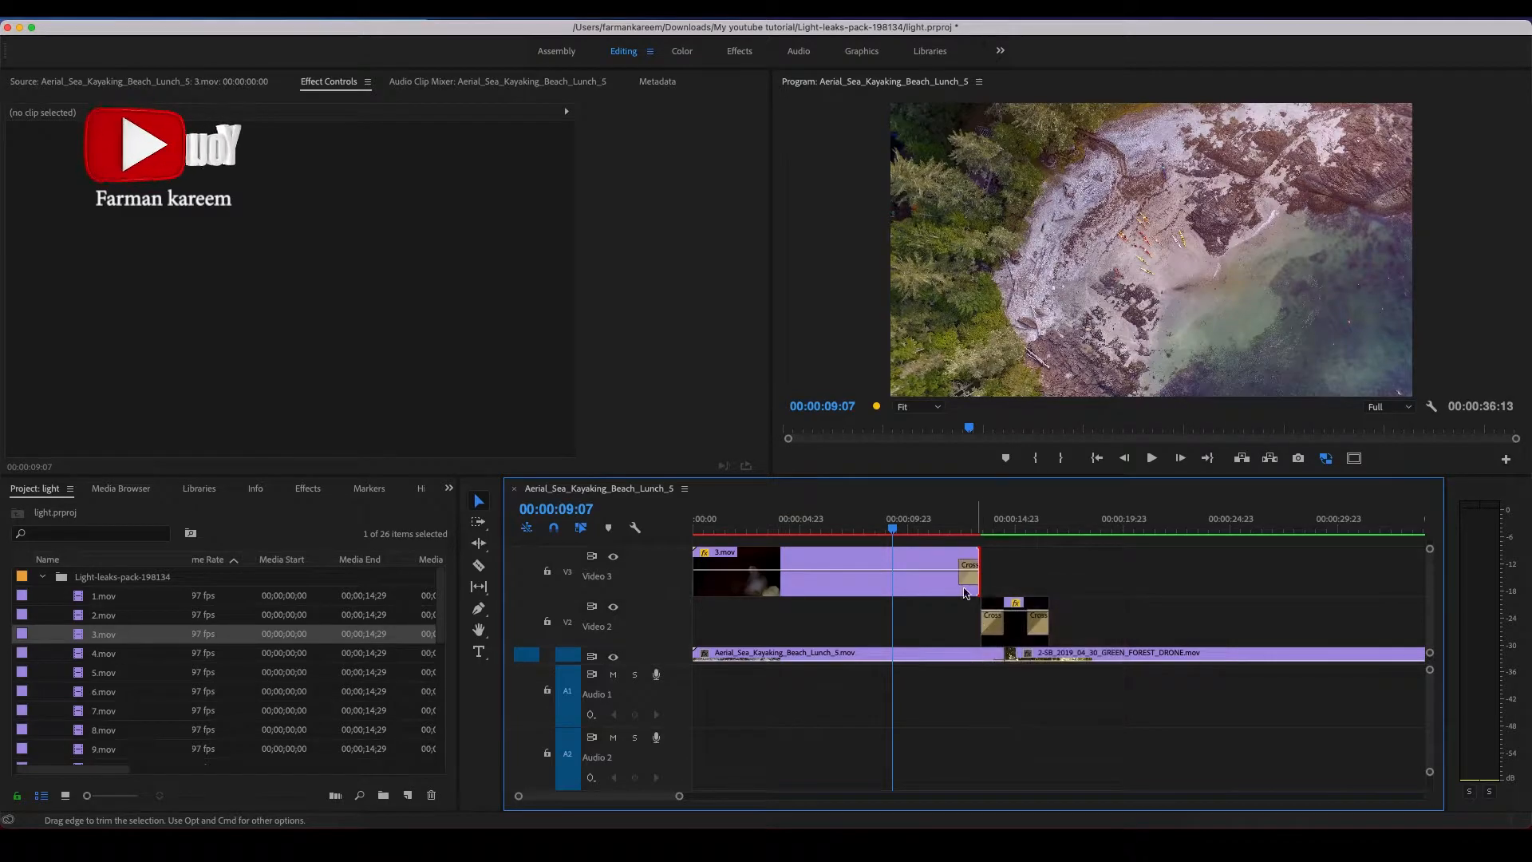
left_click_drag(946, 523, 959, 524)
left_click_drag(959, 576, 942, 535)
left_click(952, 529)
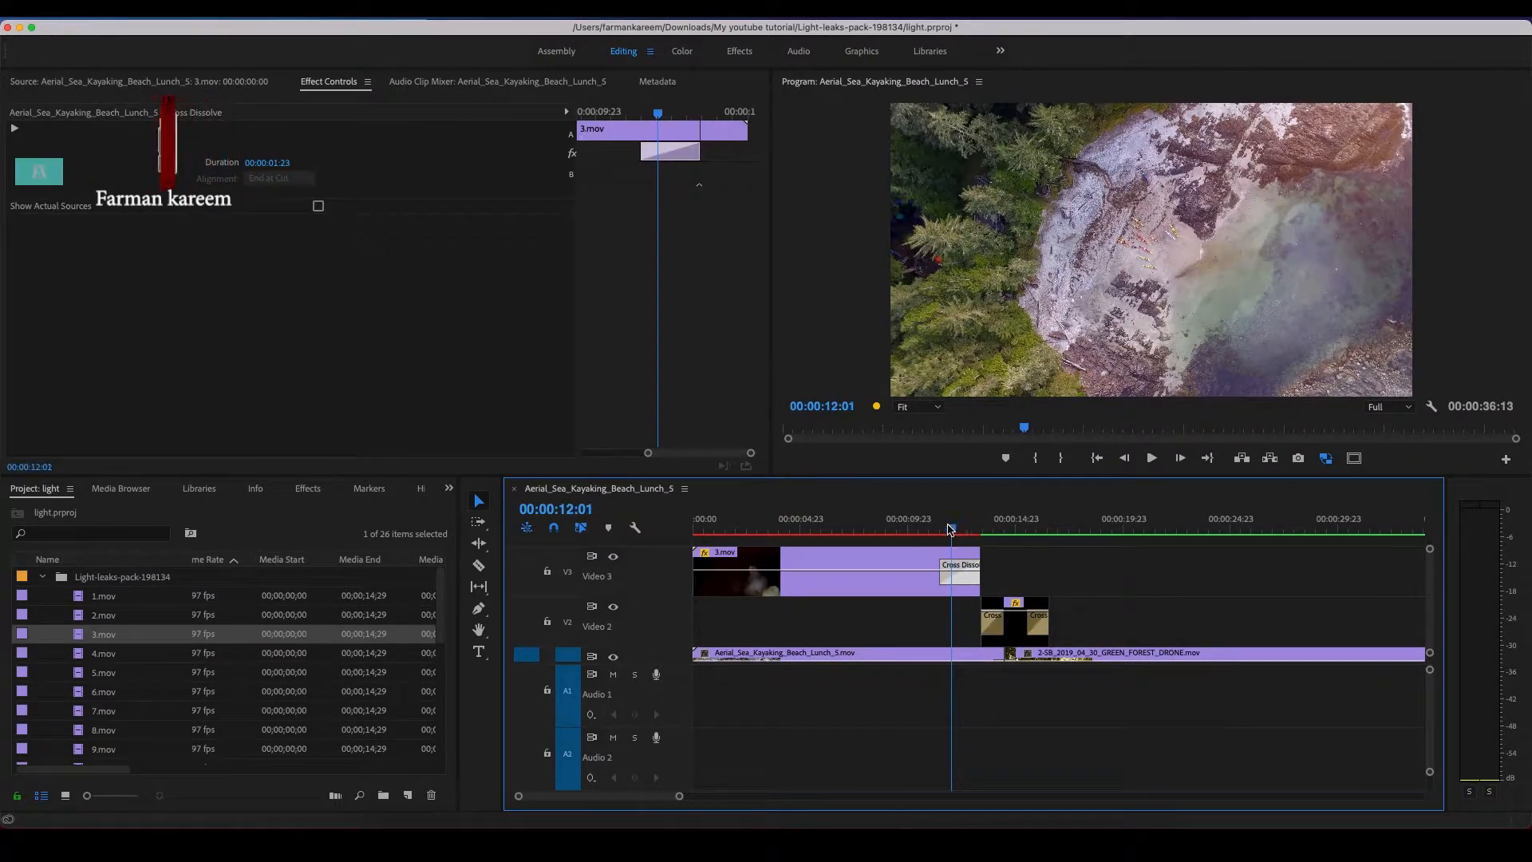
Preview the 3.mov overlay, and render it together with the beach clip for full playback
left_click_drag(706, 529, 822, 529)
key("space")
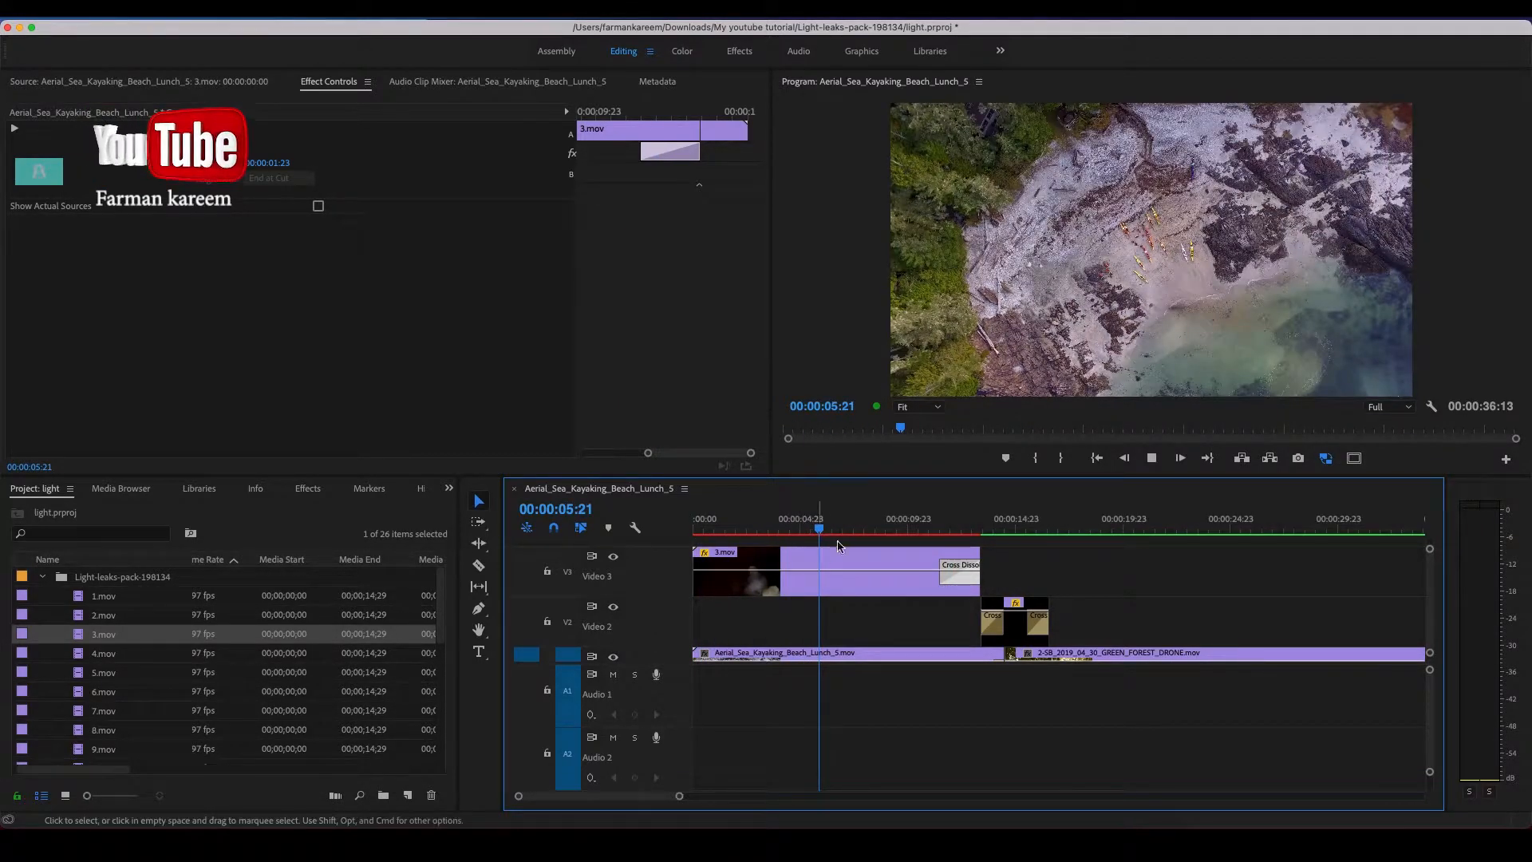
left_click_drag(842, 532, 879, 530)
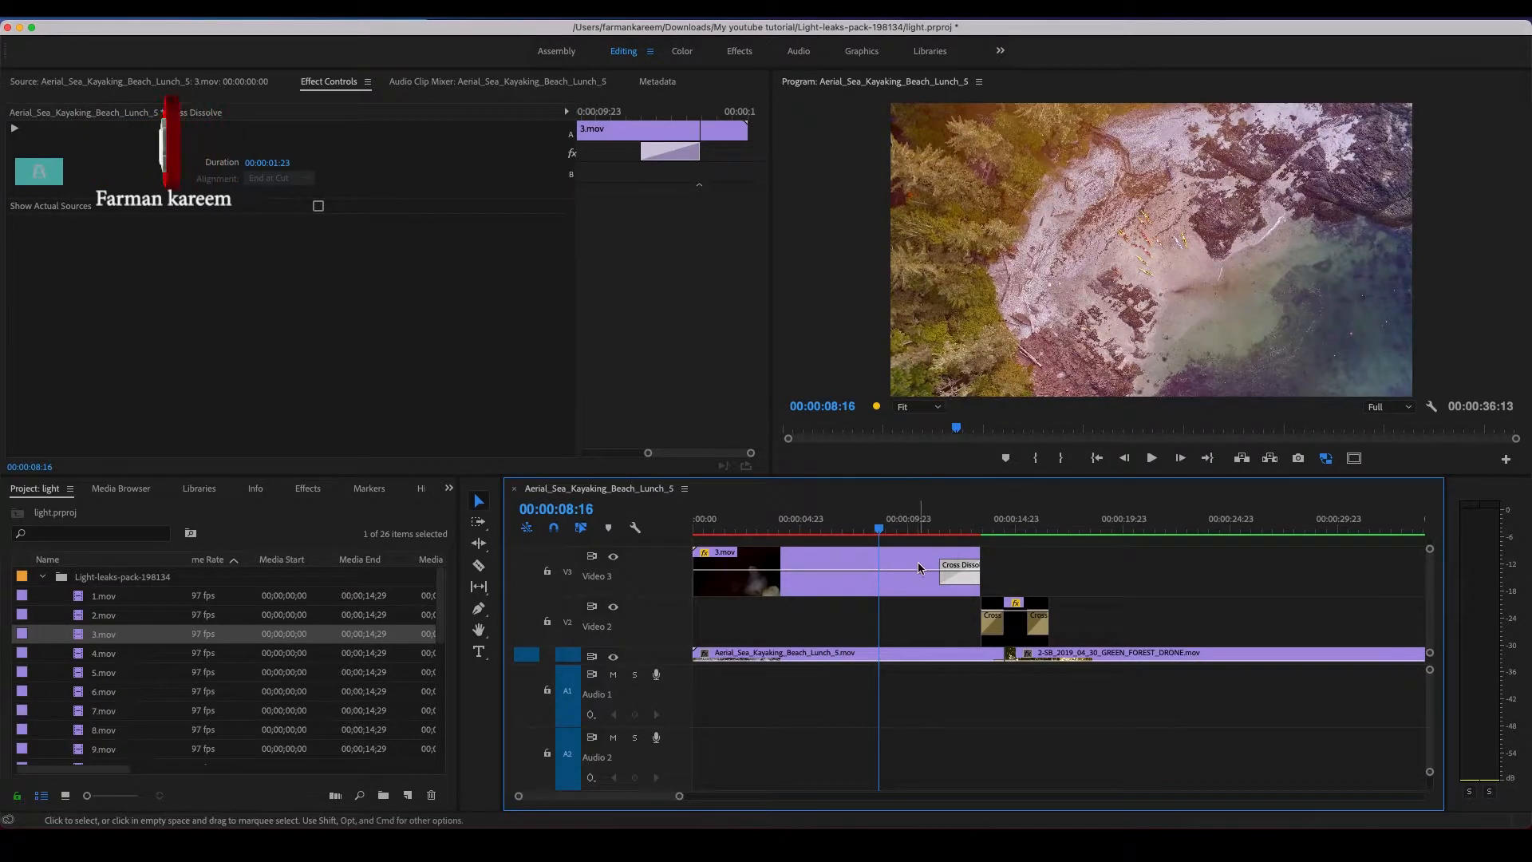
left_click_drag(864, 638, 811, 547)
key("Return")
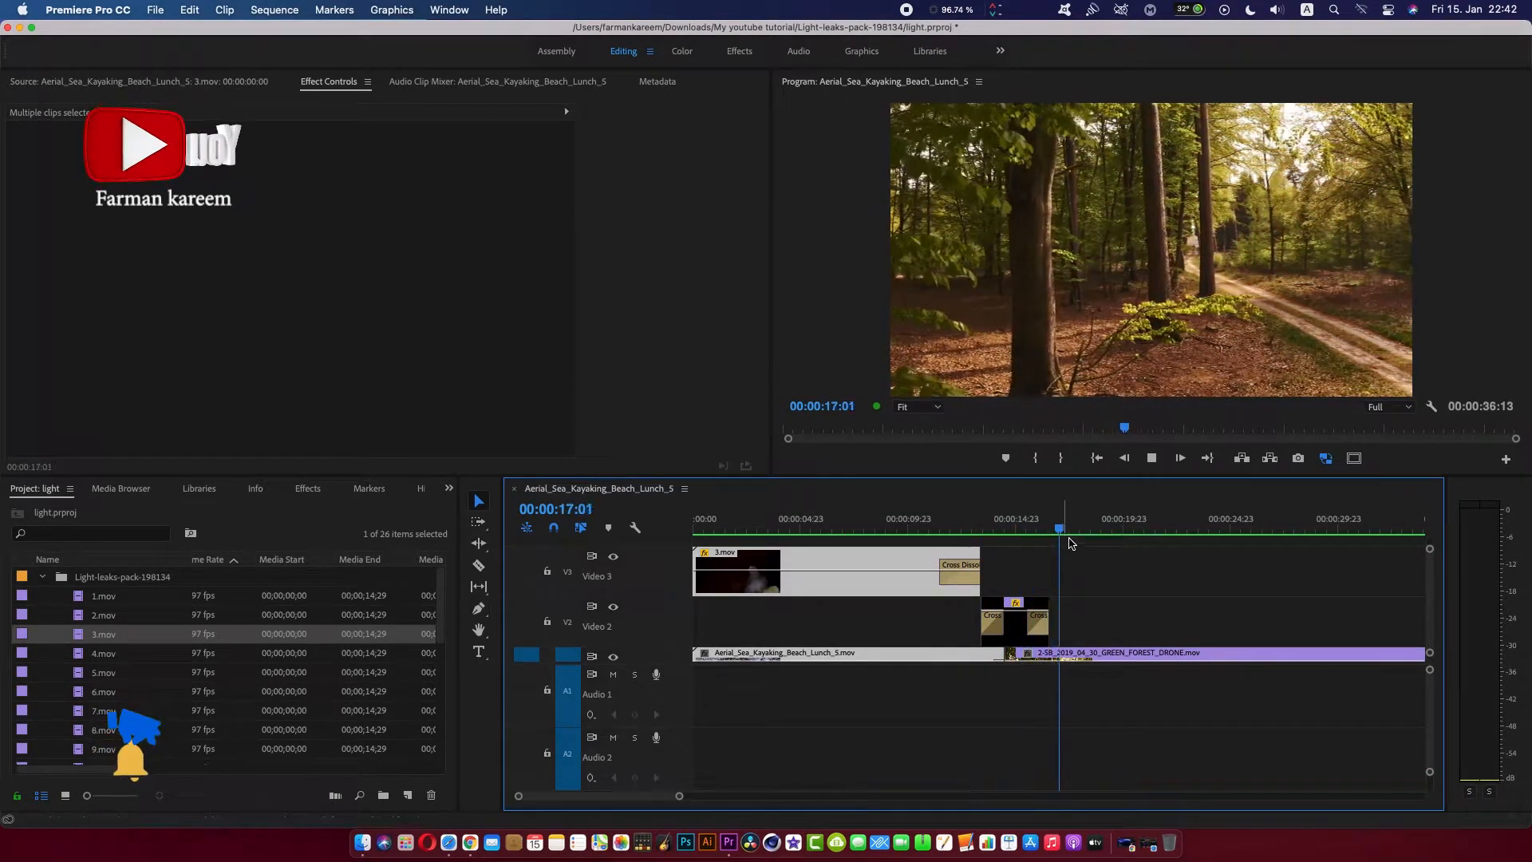
Preview the 5.mov and 6.mov light leaks, and place 6.mov's video on Video 2 above the forest clip at 00:00:17:14
left_click(1104, 524)
scroll(1169, 582, "down", 1)
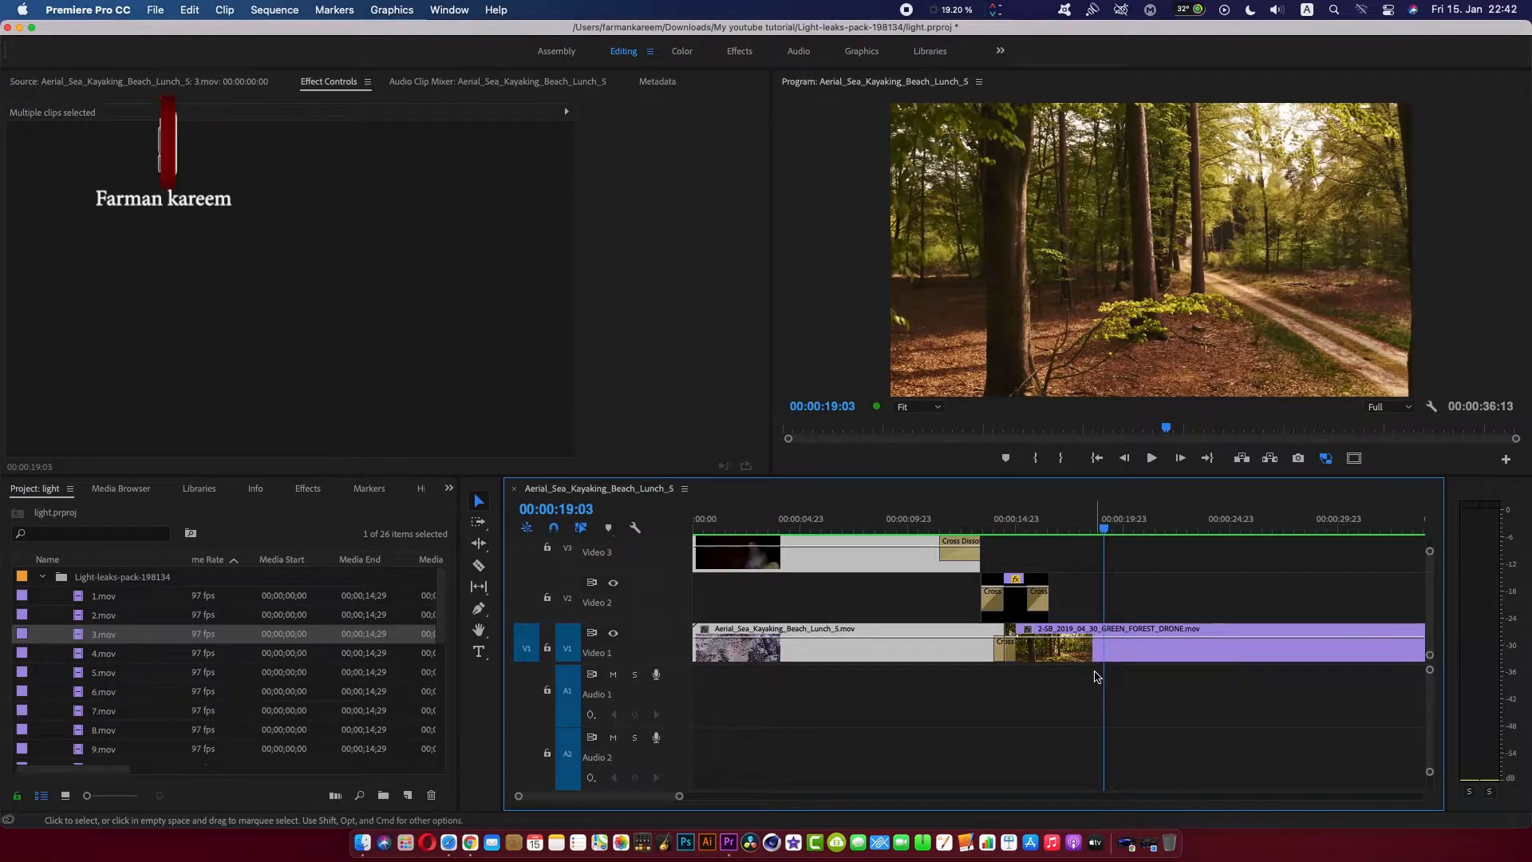
left_click_drag(1114, 476, 1114, 449)
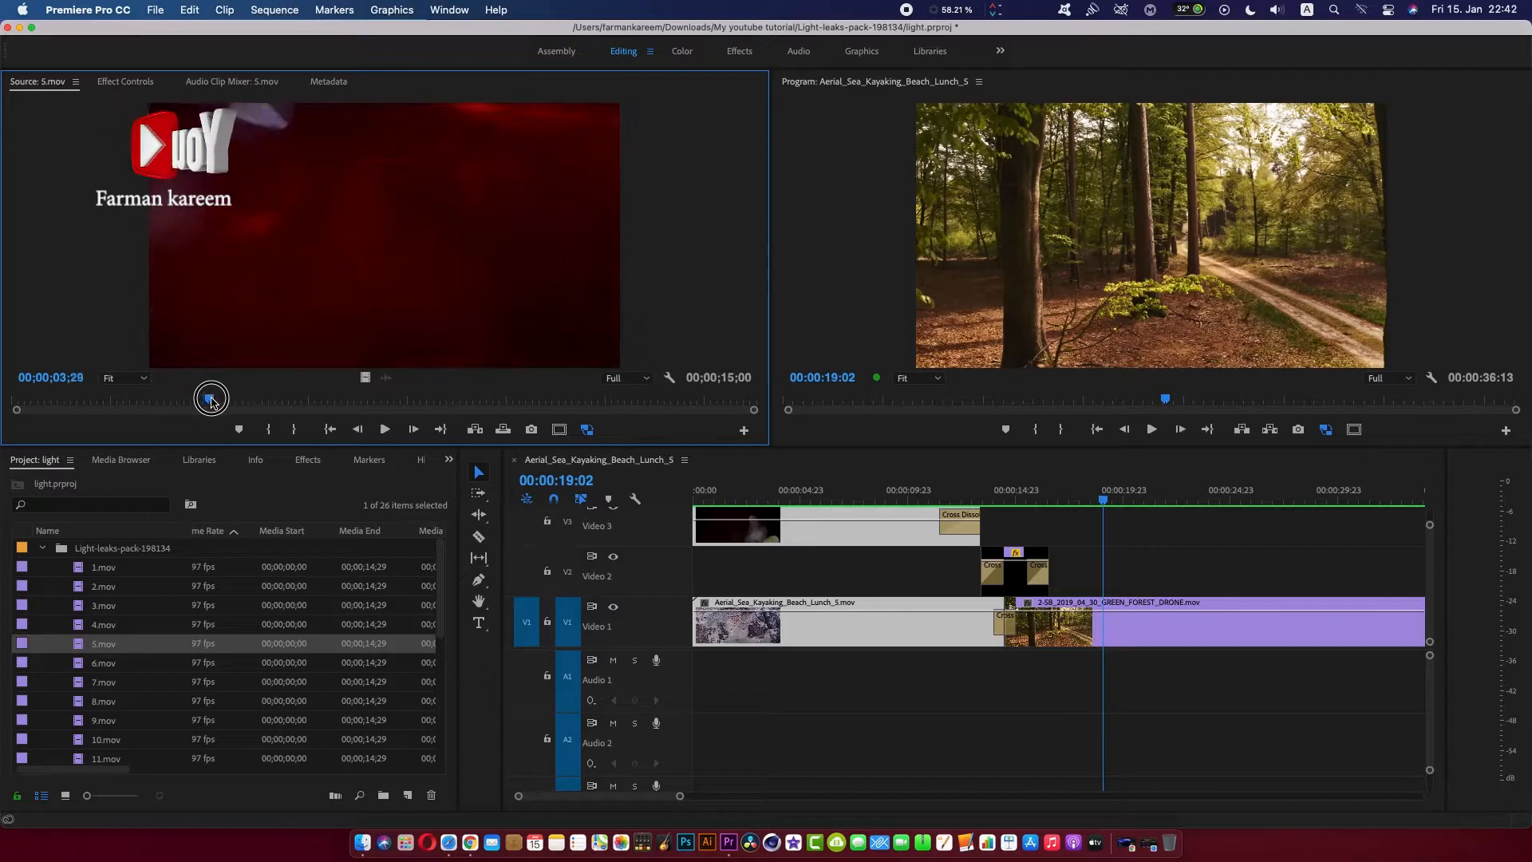
left_click_drag(205, 396, 245, 403)
double_click(78, 669)
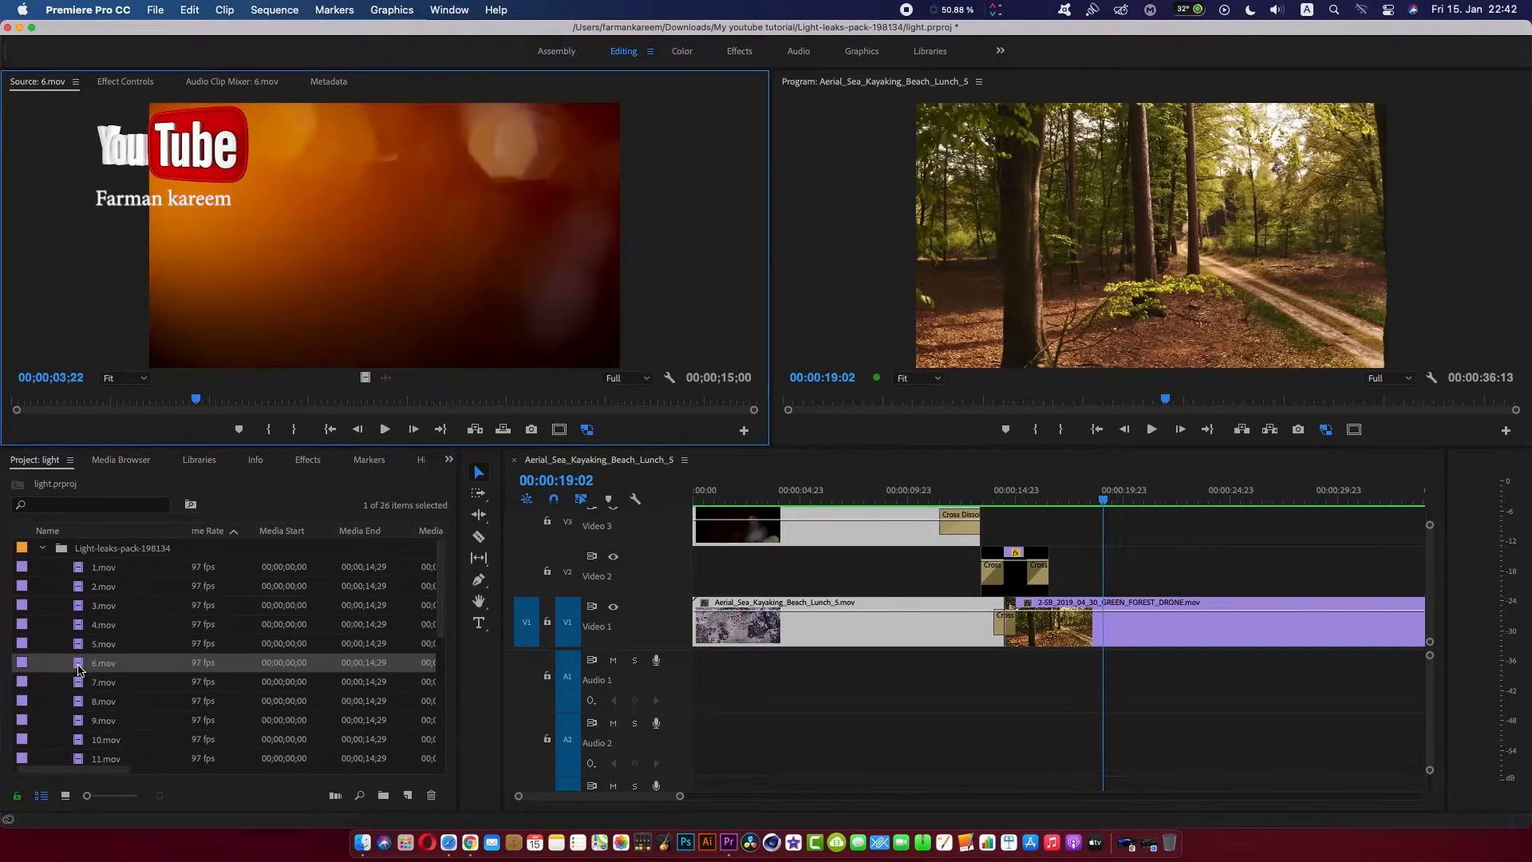
left_click_drag(112, 398, 160, 403)
key("space")
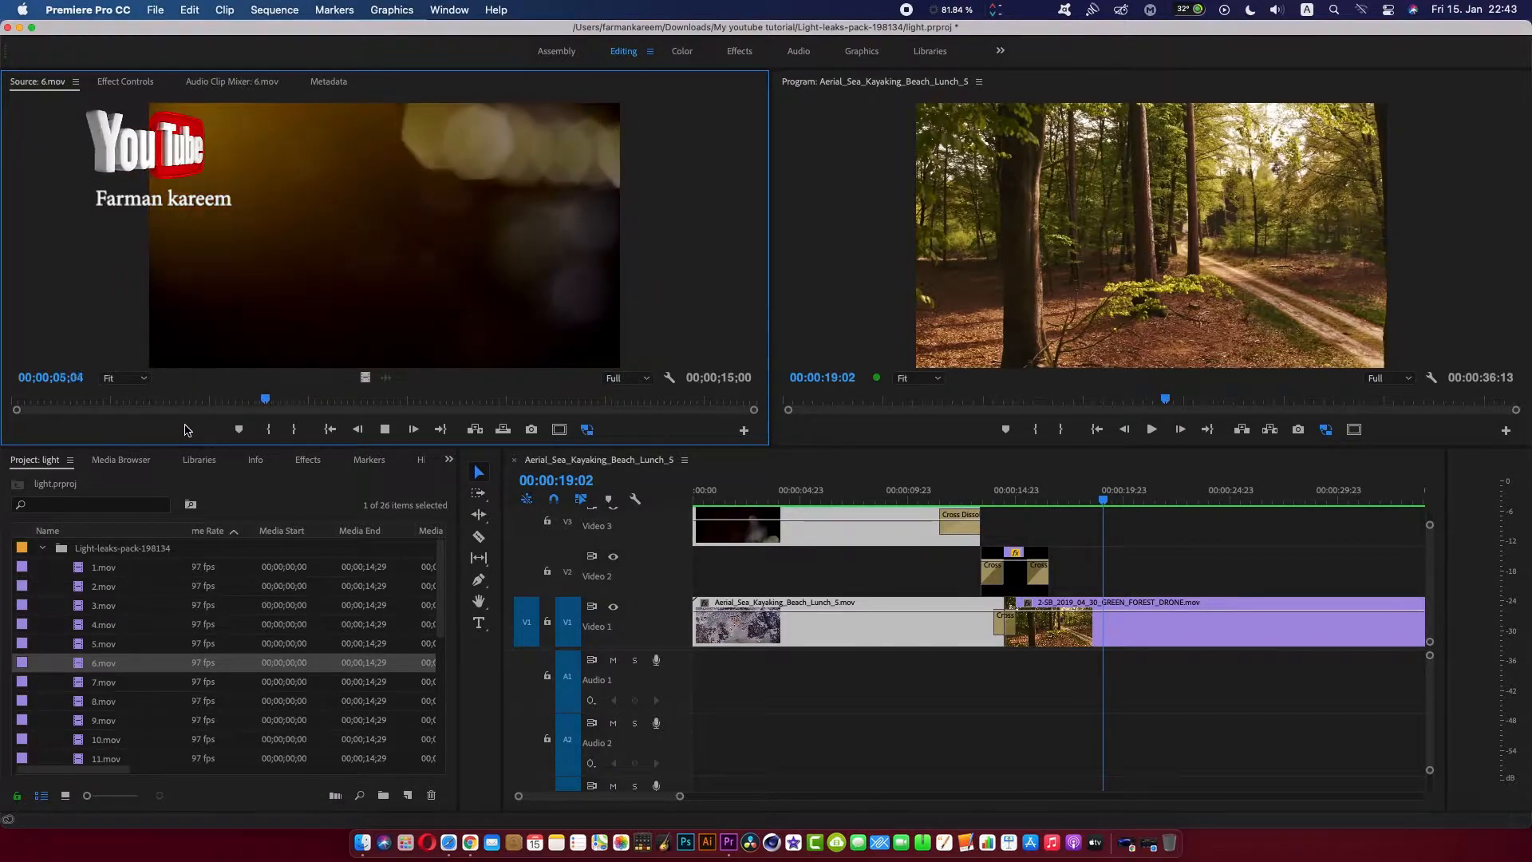
key("space")
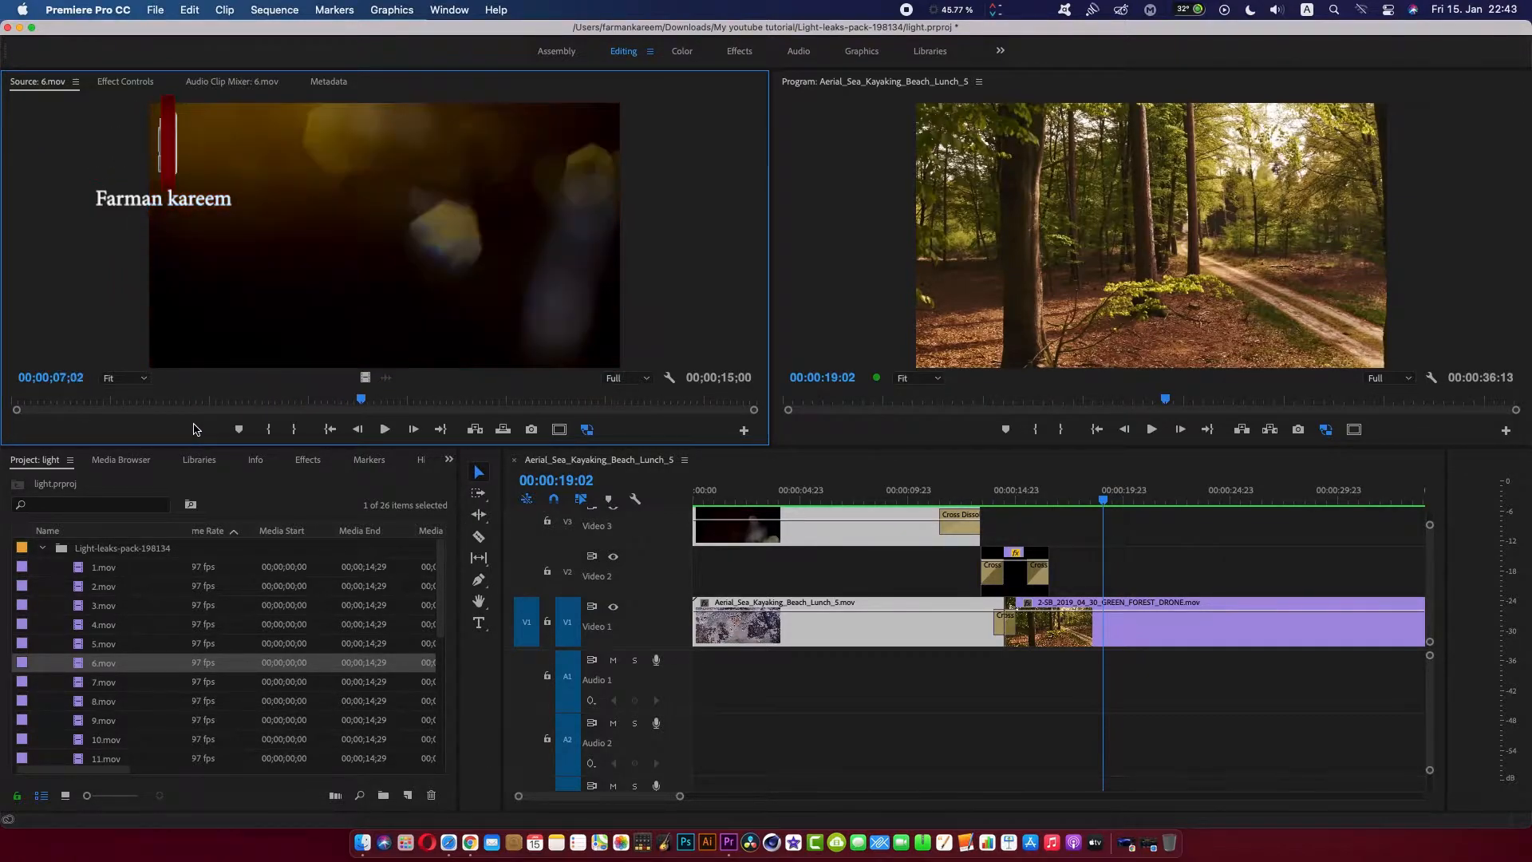
left_click_drag(367, 378, 1072, 556)
Set the blend mode of the 6.mov clip on Video 2 to Screen and its scale to 200
left_click_drag(1100, 498, 1117, 494)
double_click(1193, 590)
left_click(324, 85)
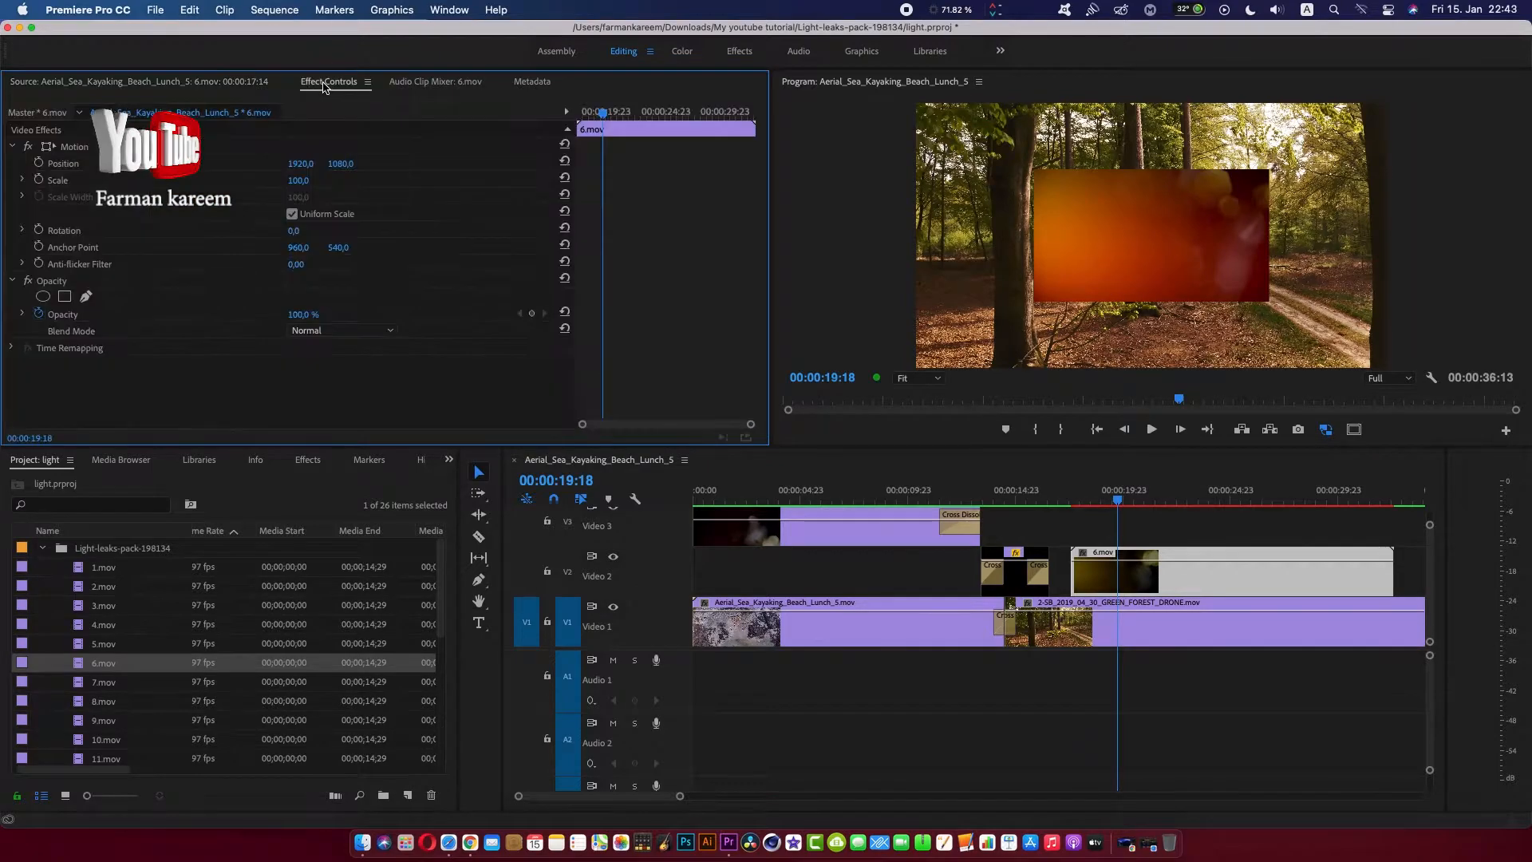
left_click(351, 330)
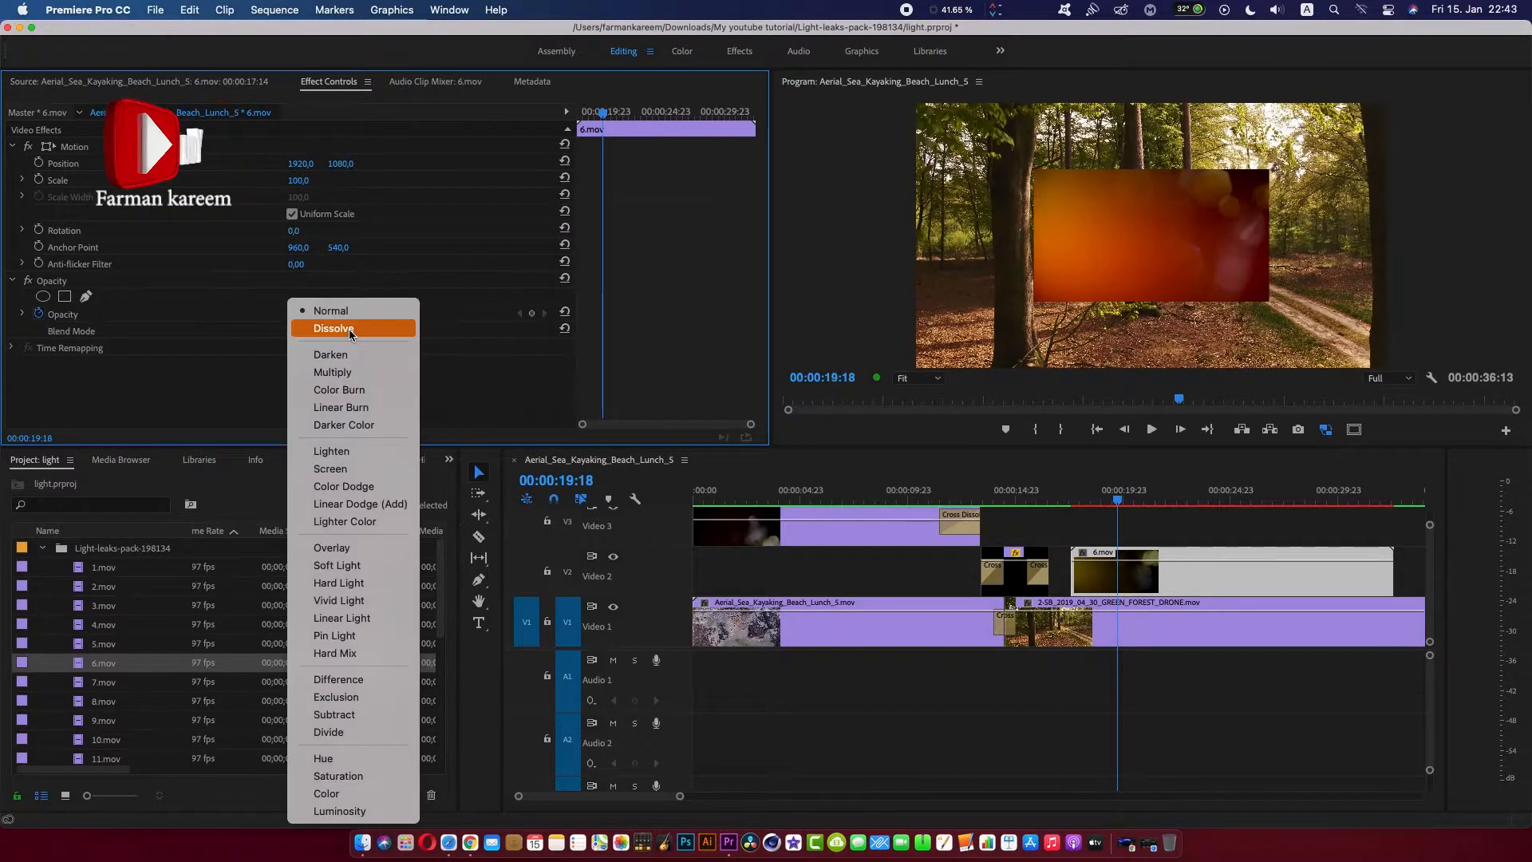
left_click(330, 469)
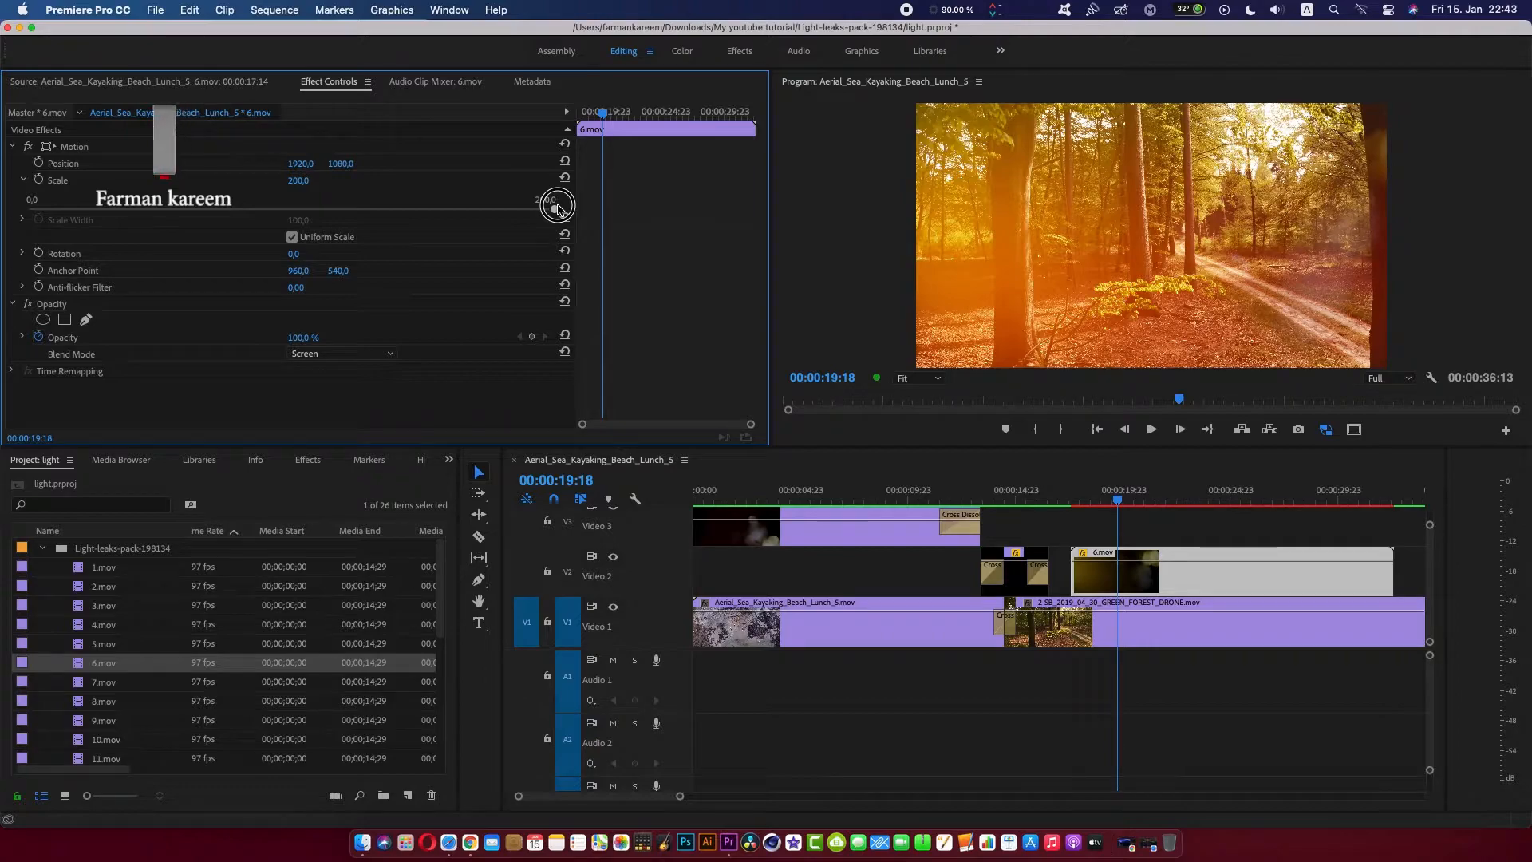
left_click_drag(547, 205, 557, 209)
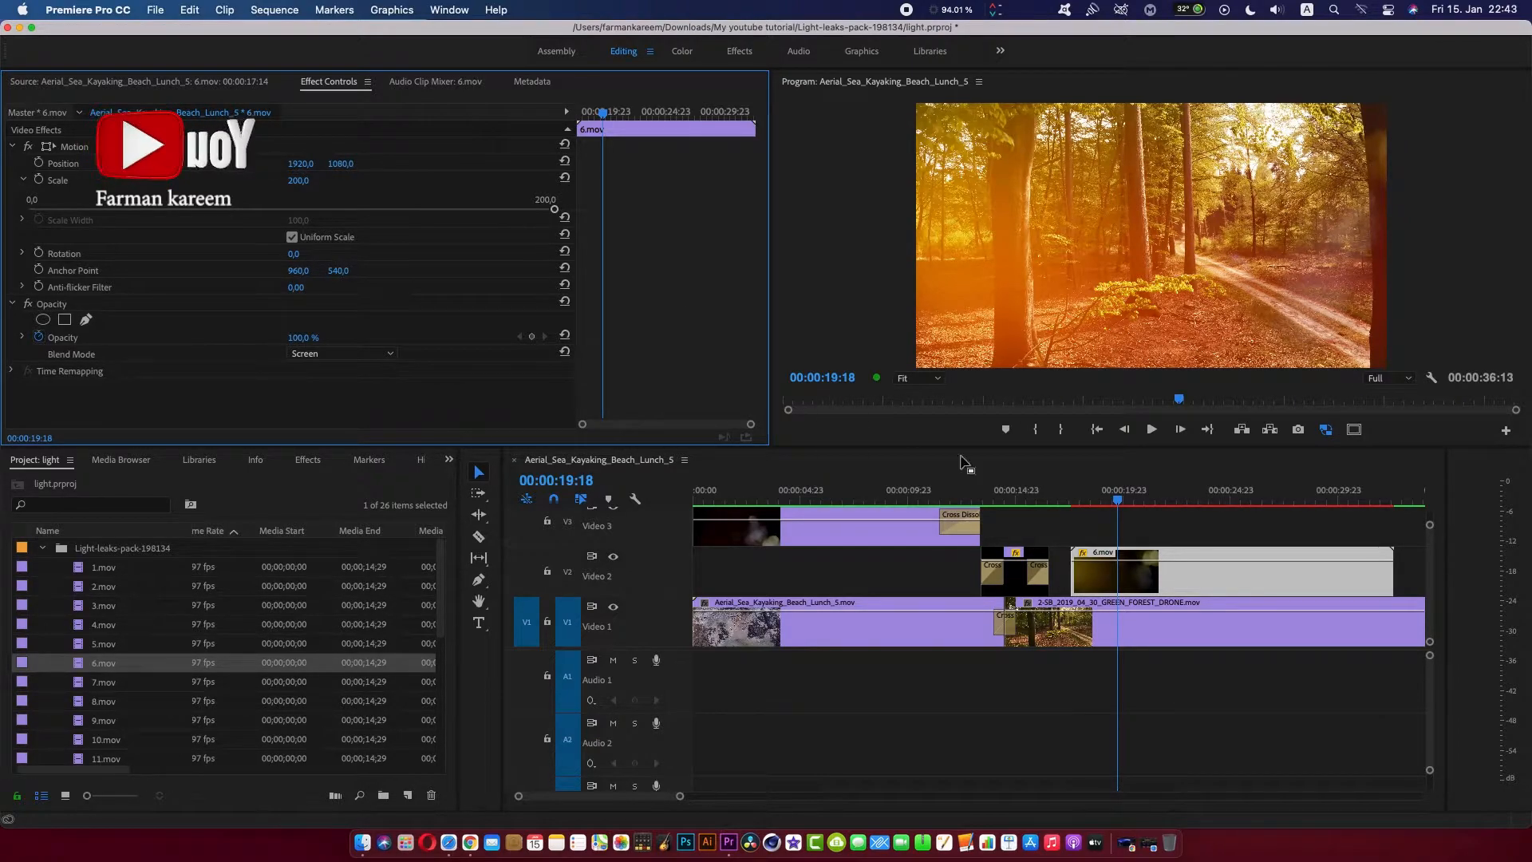
Lower the opacity of the 6.mov clip on Video 2 and play back the overlay over the forest clip
left_click(1112, 497)
left_click_drag(1114, 498, 1147, 498)
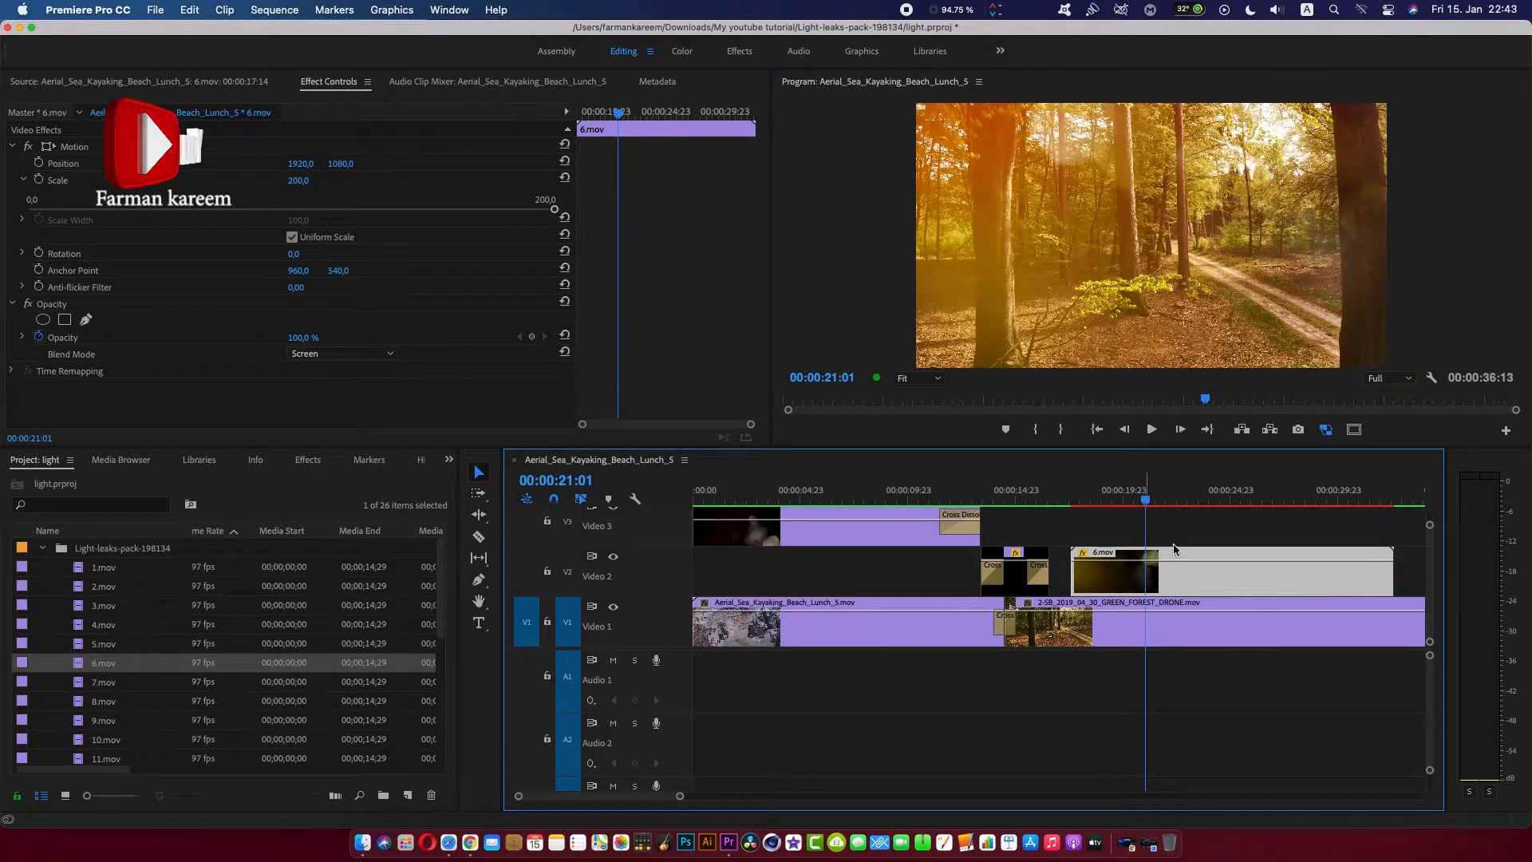
left_click_drag(1203, 550, 1200, 571)
key("space")
key("space")
Apply the default transition to the start of the 6.mov clip and lengthen that Cross Dissolve to 00:00:03:23
left_click(1073, 576)
key("super+d")
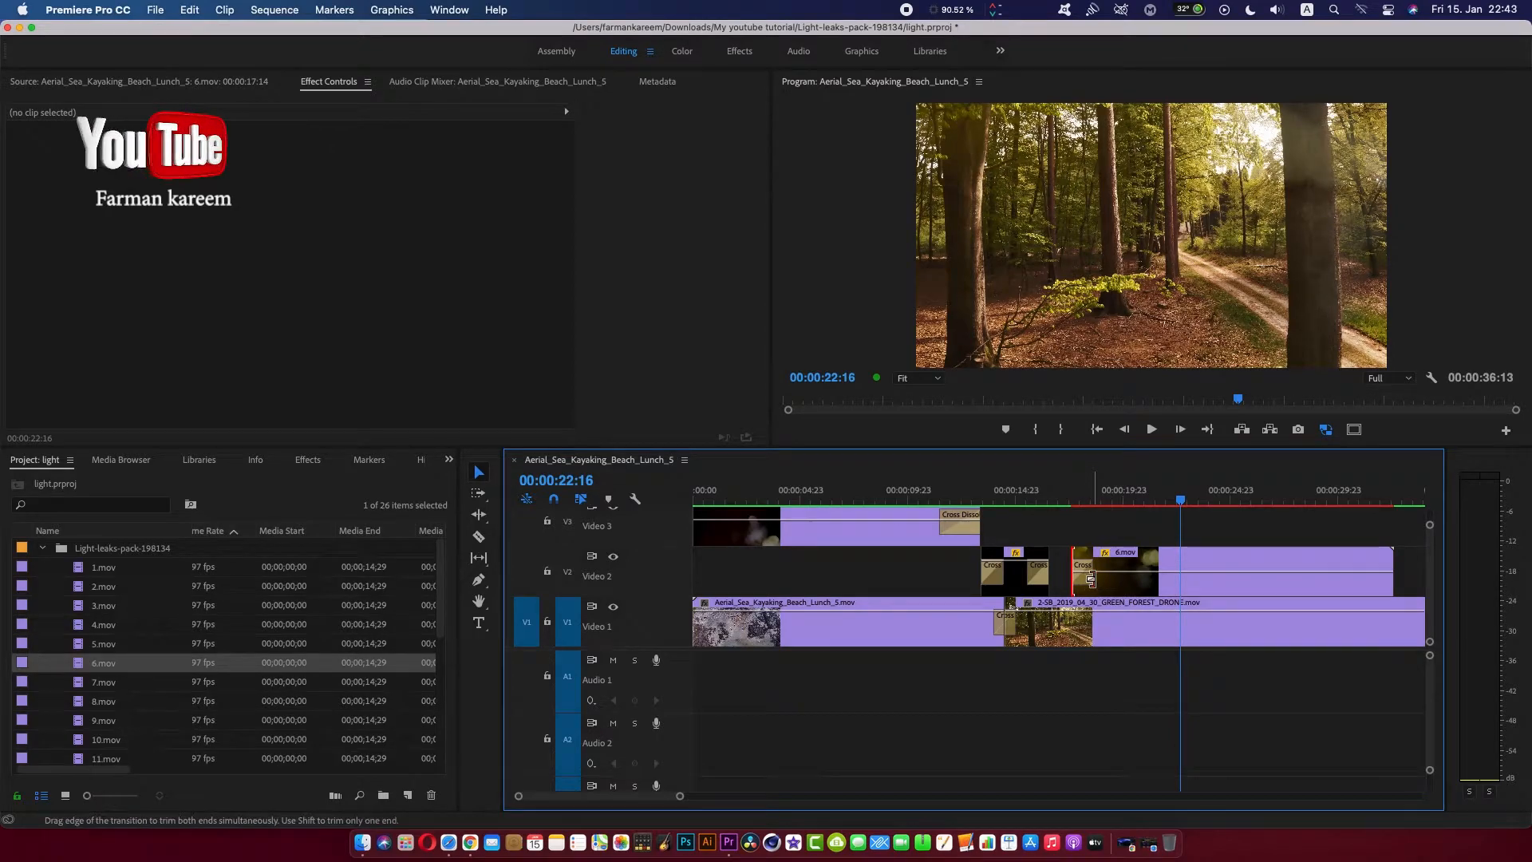
left_click_drag(1091, 579, 1119, 579)
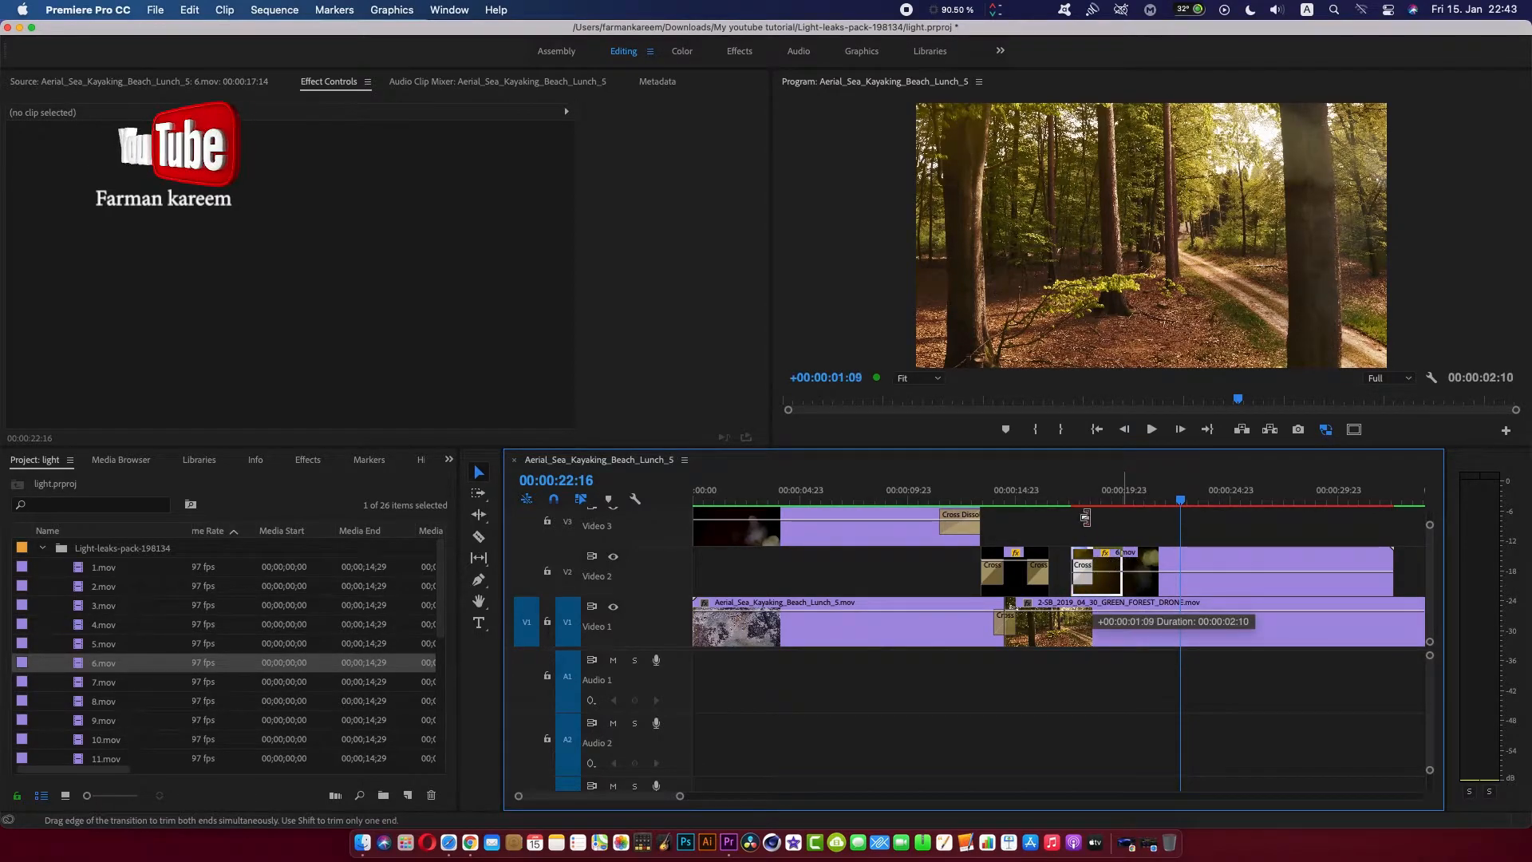
left_click_drag(1082, 490, 1088, 491)
left_click_drag(1123, 580, 1157, 573)
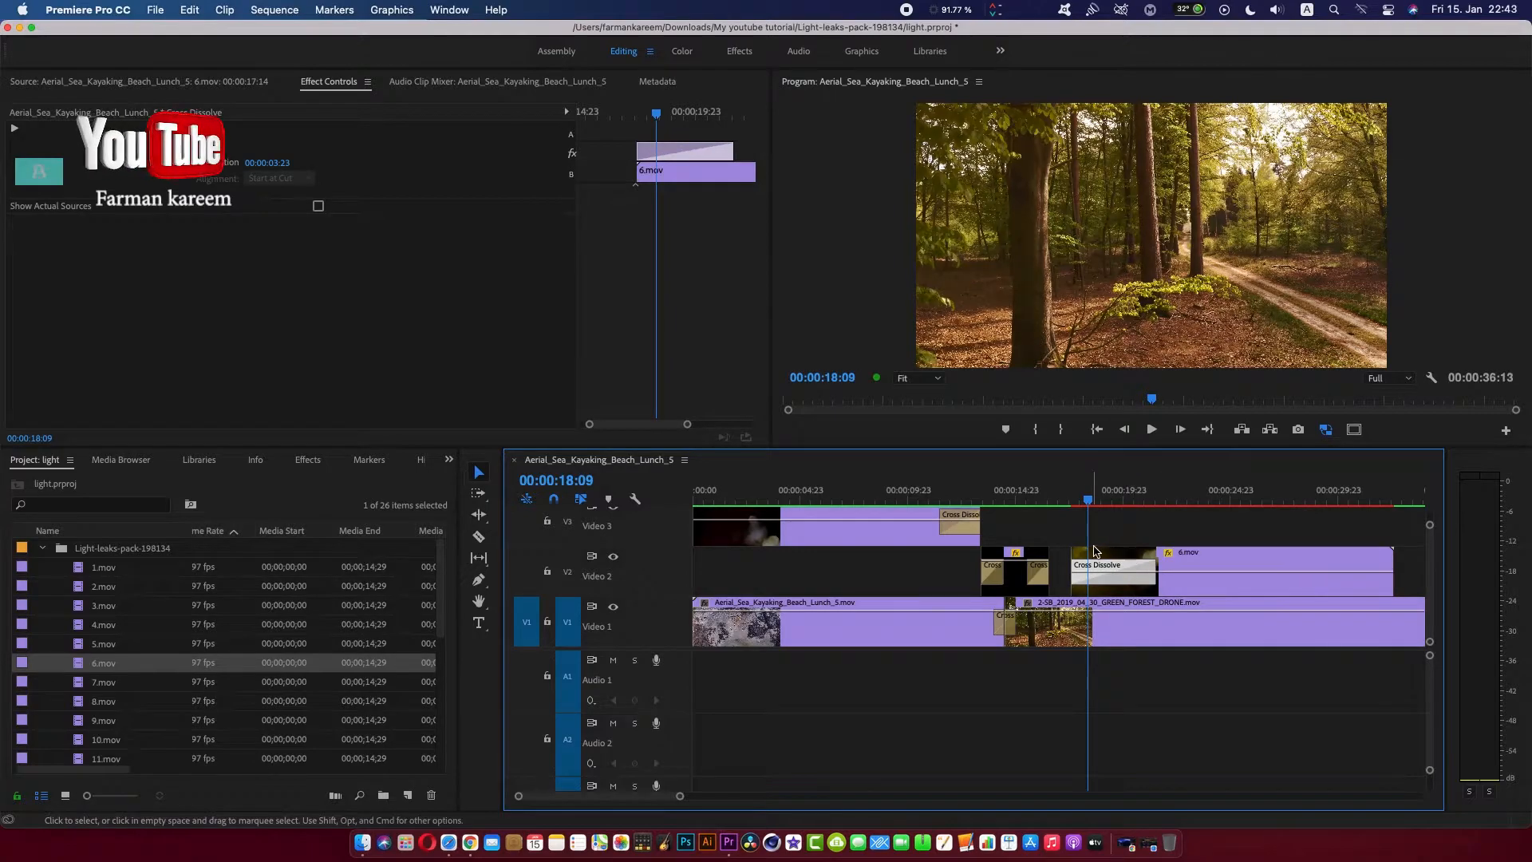
Trim about 2 seconds off the end of the 6.mov clip and add a 00:00:05:07 Cross Dissolve there
left_click_drag(1087, 502, 1266, 503)
left_click_drag(1392, 588, 1351, 582)
right_click(1349, 591)
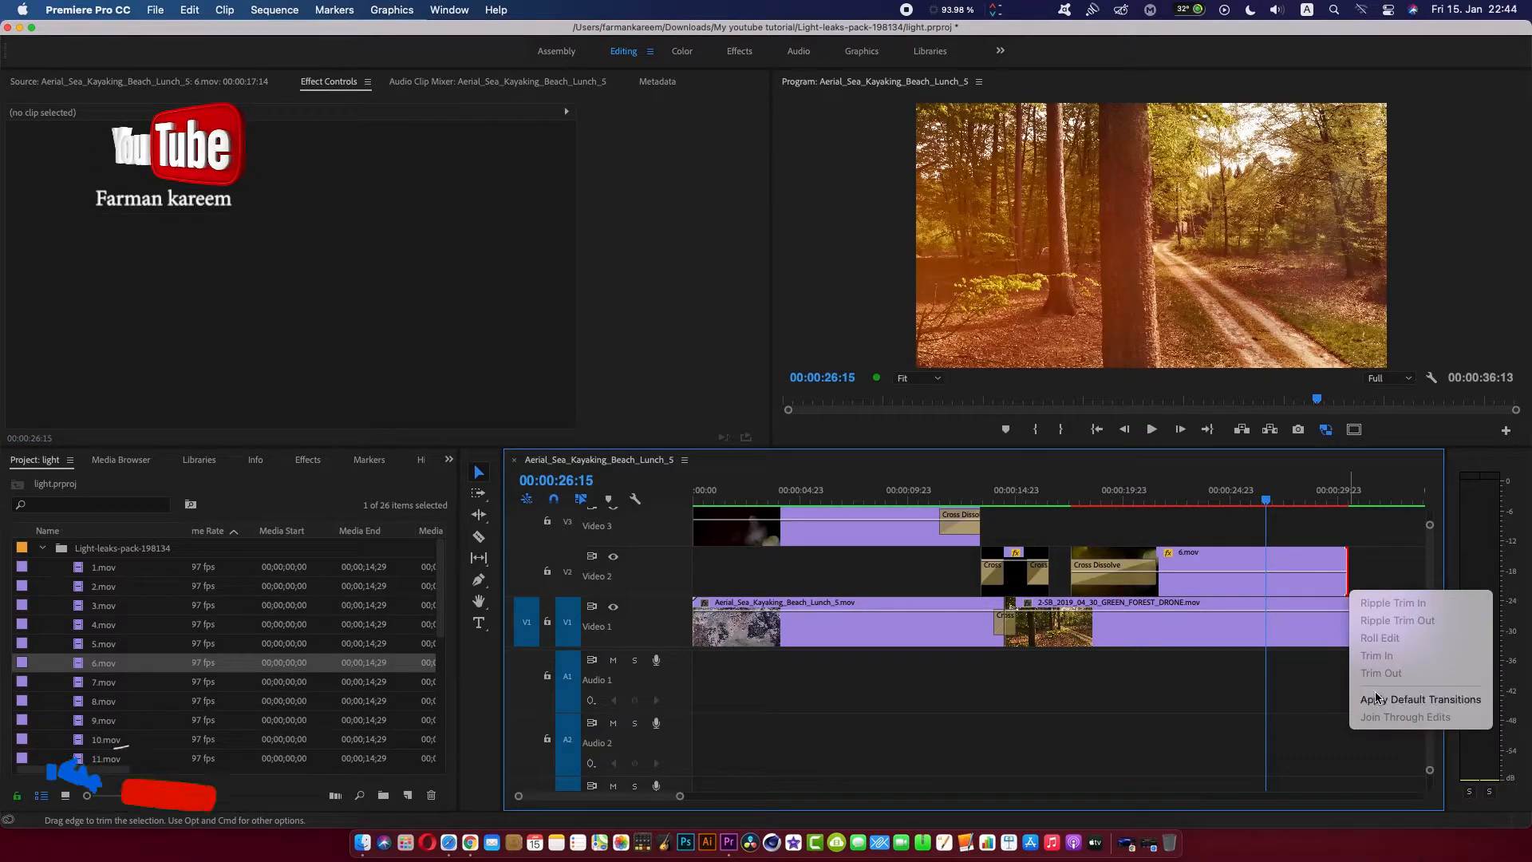
left_click(1404, 699)
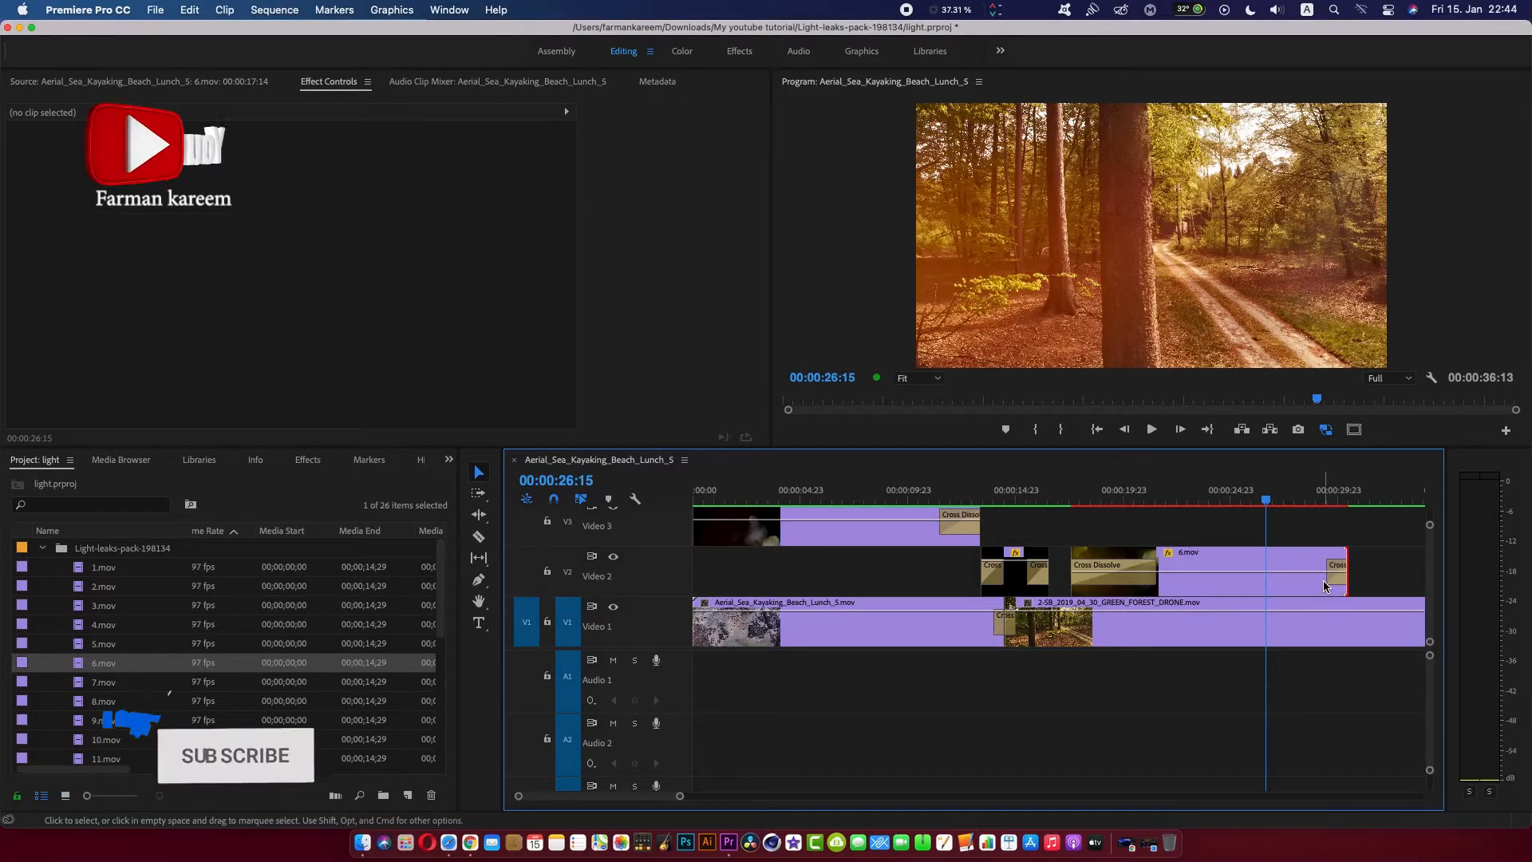
left_click_drag(1324, 586, 1235, 582)
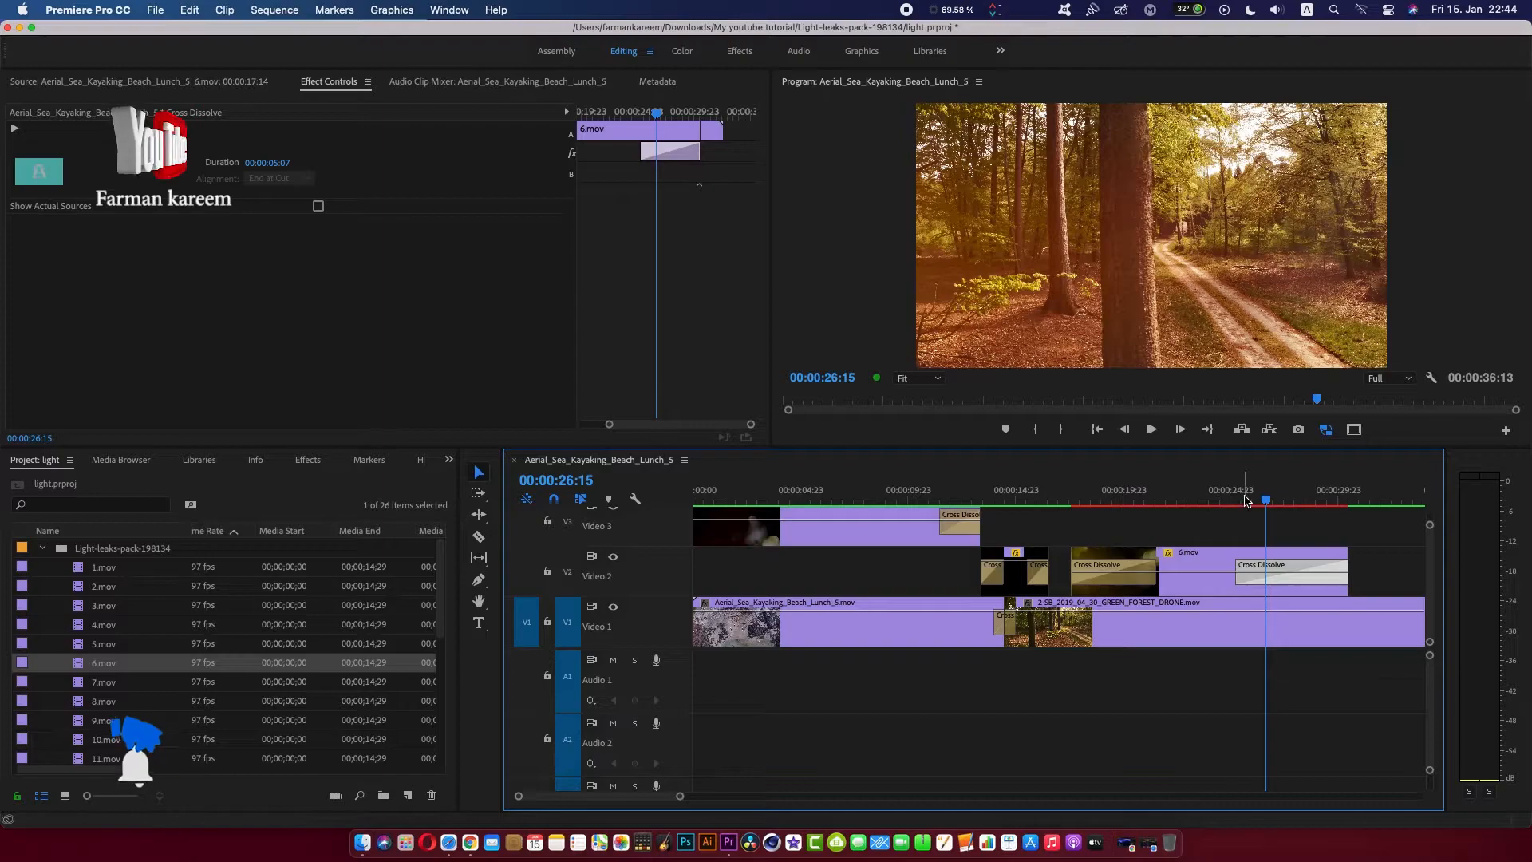
Select the 6.mov overlay together with the forest clip and render the sequence for full playback
left_click_drag(1265, 499, 1114, 675)
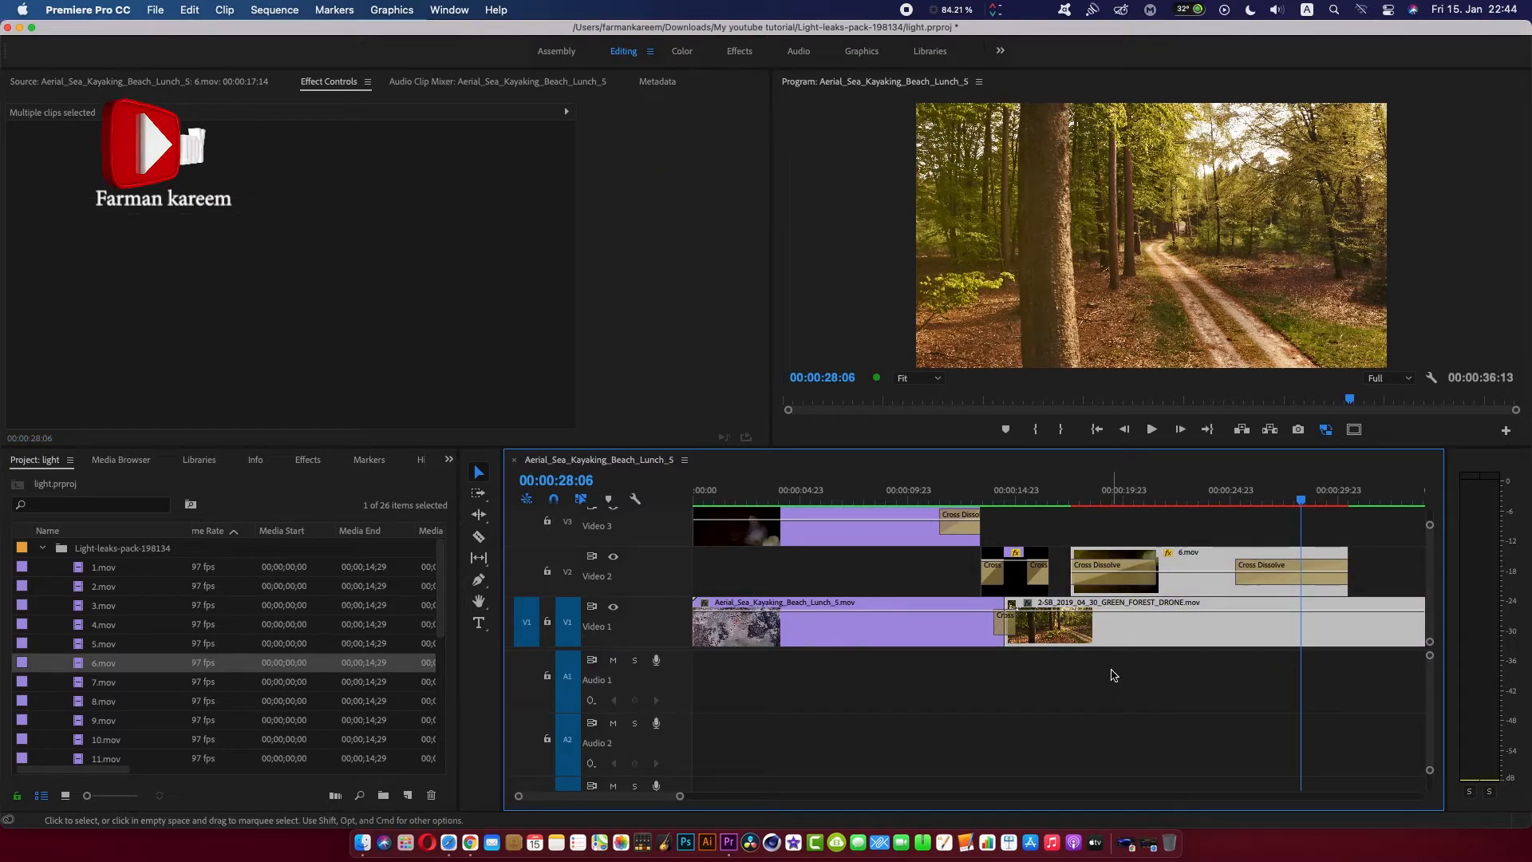
key("Return")
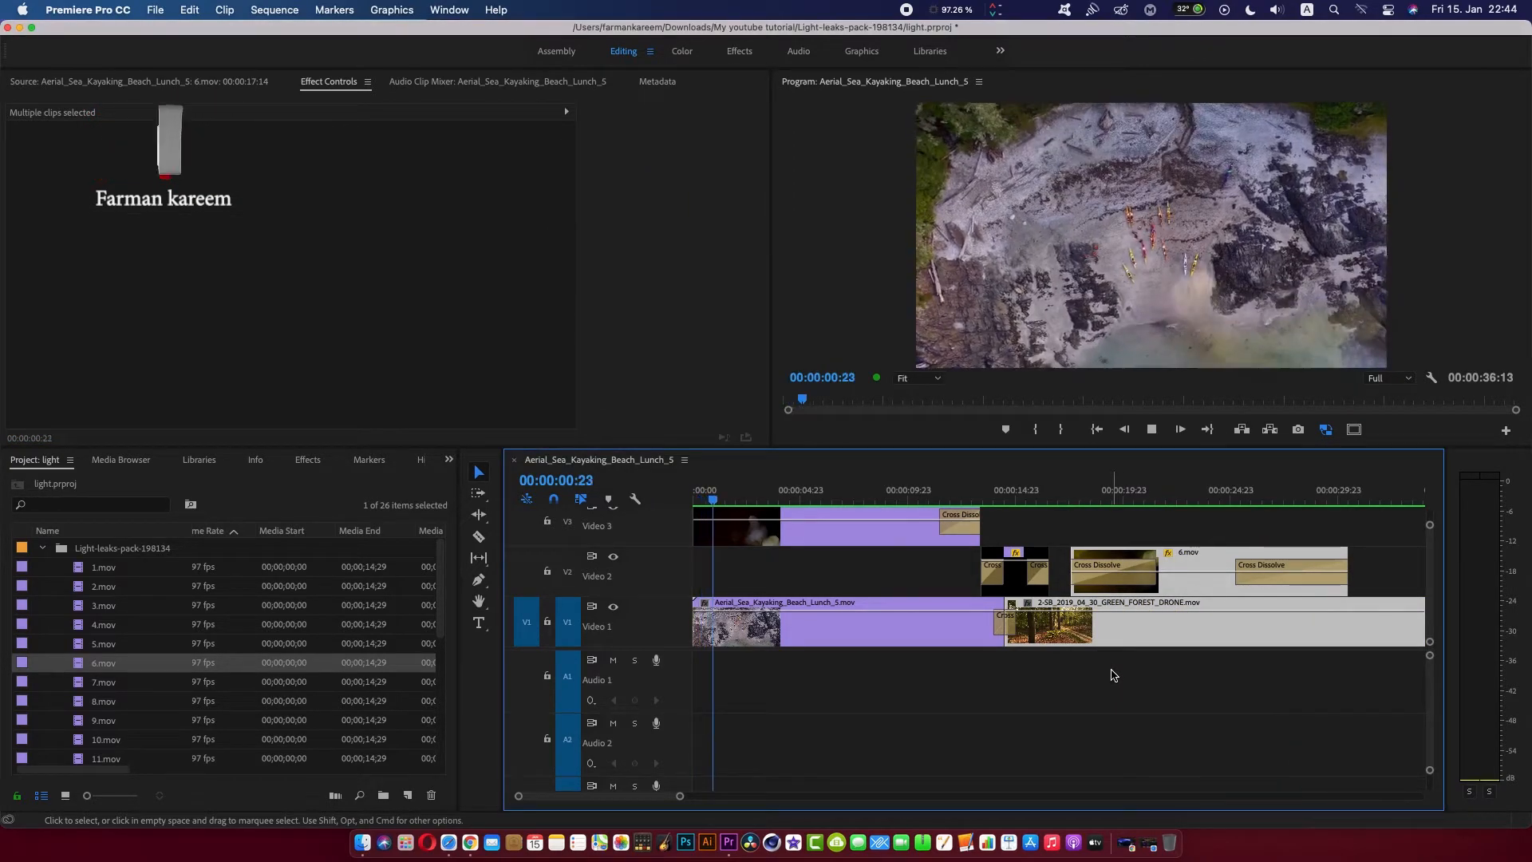